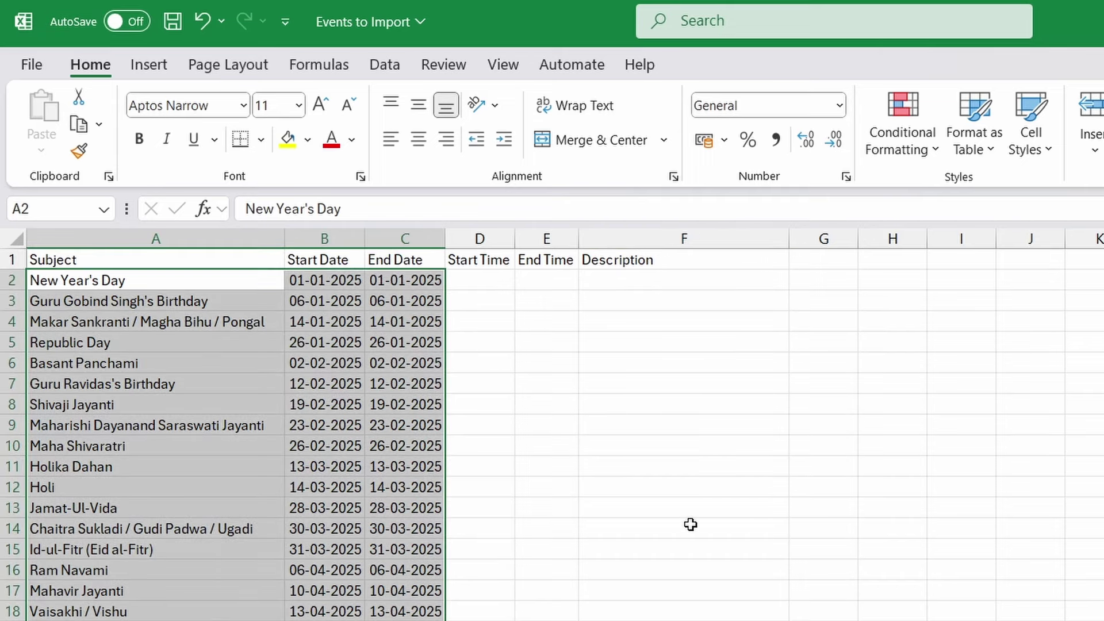
- Examine the holiday and meeting rows and the Start Time, End Time and Description columns of the events sheet
{"action": "scroll", "coordinate": [691, 524], "scroll_direction": "down", "scroll_amount": 1}
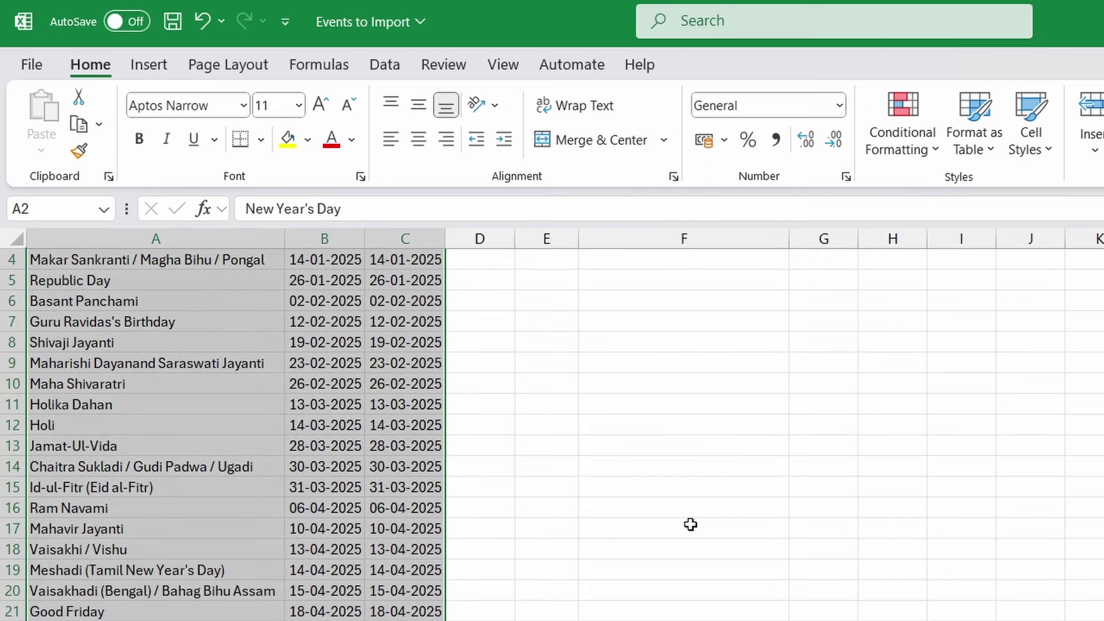
{"action": "scroll", "coordinate": [690, 524], "scroll_direction": "down", "scroll_amount": 1}
{"action": "scroll", "coordinate": [690, 523], "scroll_direction": "up", "scroll_amount": 2}
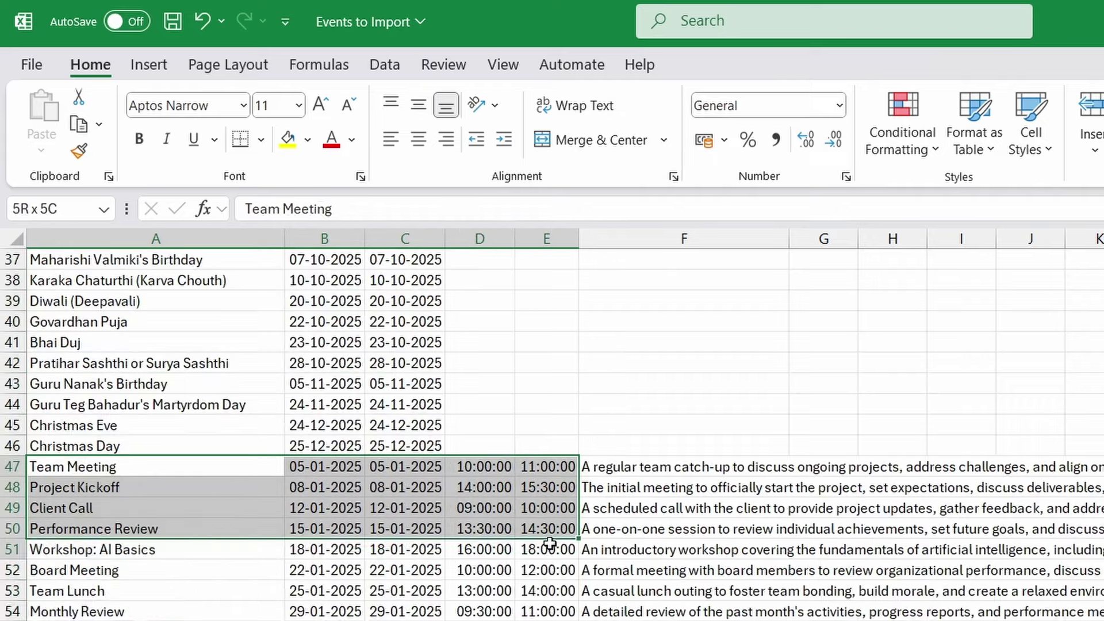
{"action": "mouse_move", "coordinate": [547, 537]}
{"action": "left_mouse_down"}
{"action": "mouse_move", "coordinate": [554, 587]}
{"action": "mouse_move", "coordinate": [558, 539]}
{"action": "left_mouse_up"}
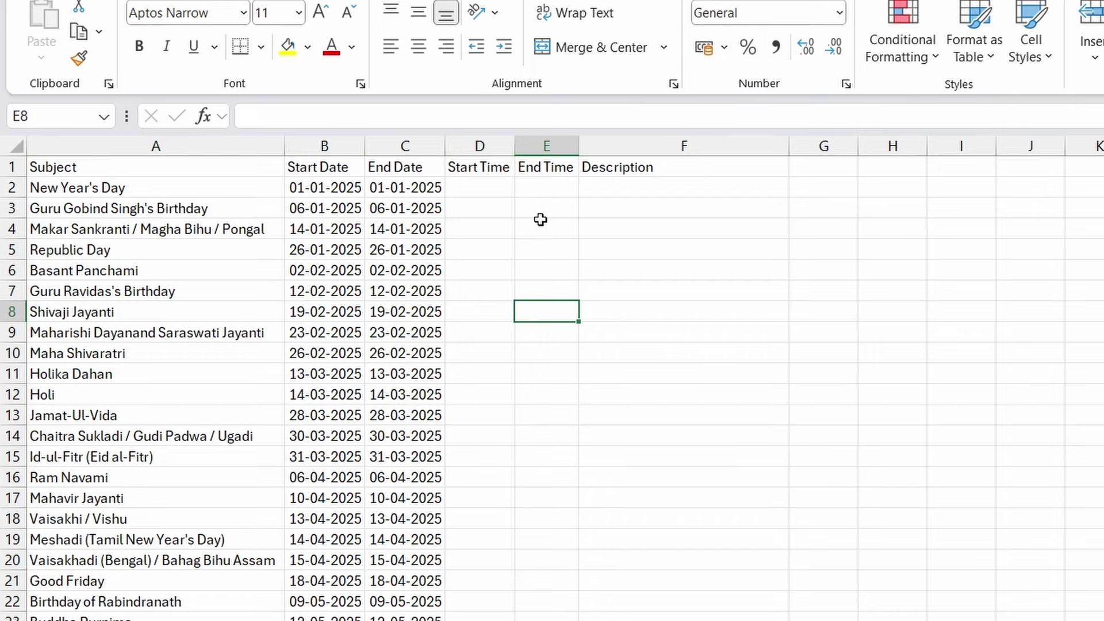
{"action": "left_click_drag", "start_coordinate": [486, 146], "coordinate": [542, 149]}
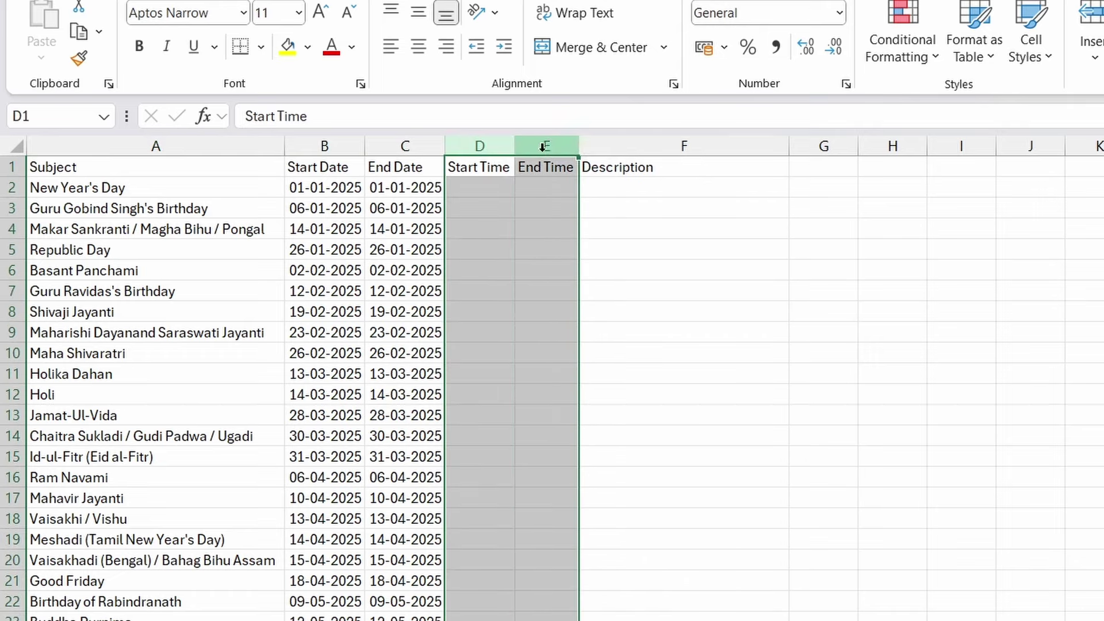
{"action": "scroll", "coordinate": [703, 306], "scroll_direction": "down", "scroll_amount": 11}
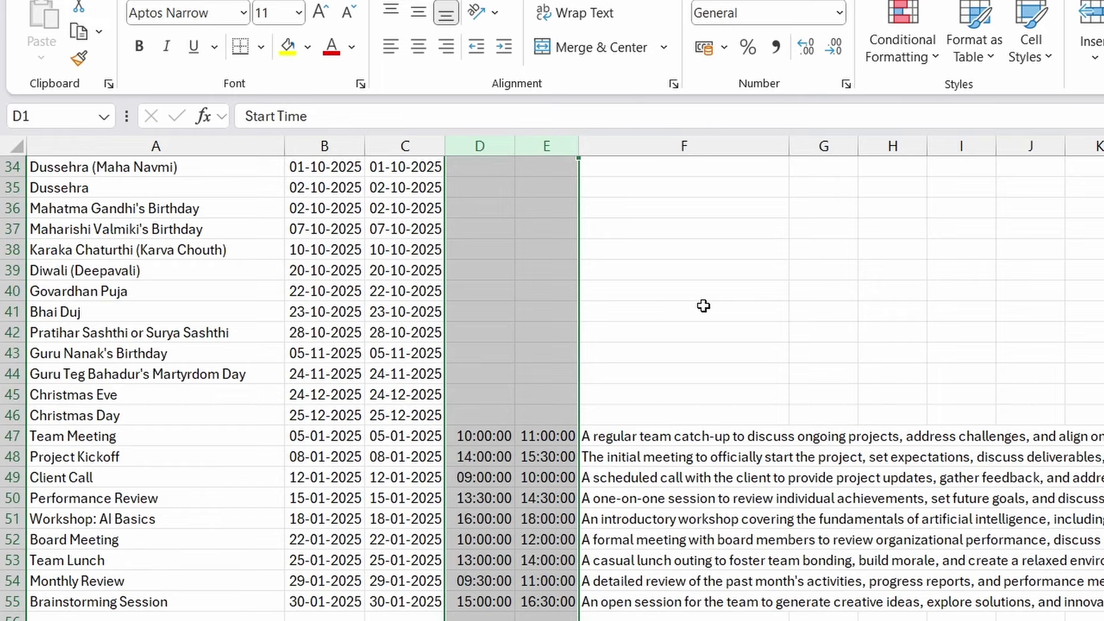
{"action": "scroll", "coordinate": [703, 306], "scroll_direction": "up", "scroll_amount": 11}
{"action": "left_click", "coordinate": [638, 146]}
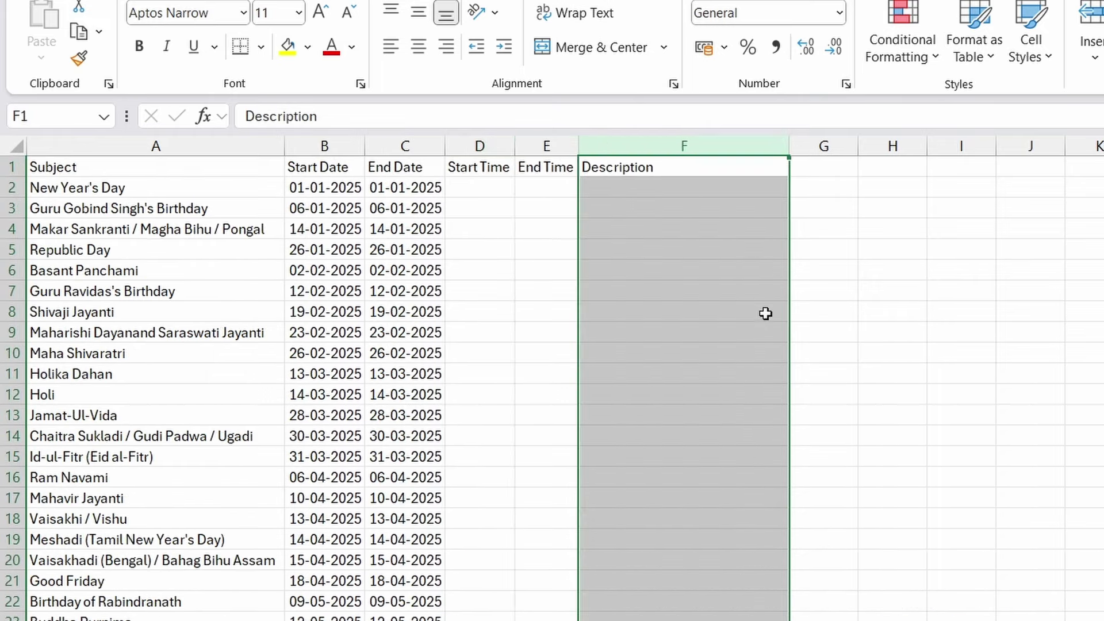
{"action": "scroll", "coordinate": [788, 370], "scroll_direction": "down", "scroll_amount": 14}
{"action": "scroll", "coordinate": [783, 369], "scroll_direction": "up", "scroll_amount": 2}
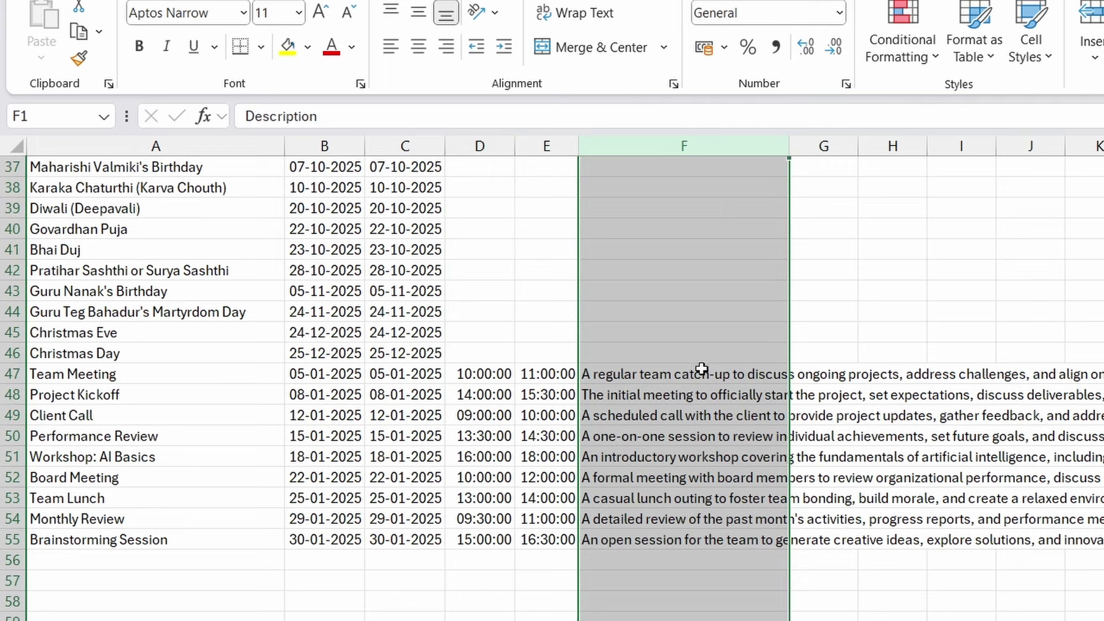
{"action": "left_click_drag", "start_coordinate": [702, 368], "coordinate": [695, 536]}
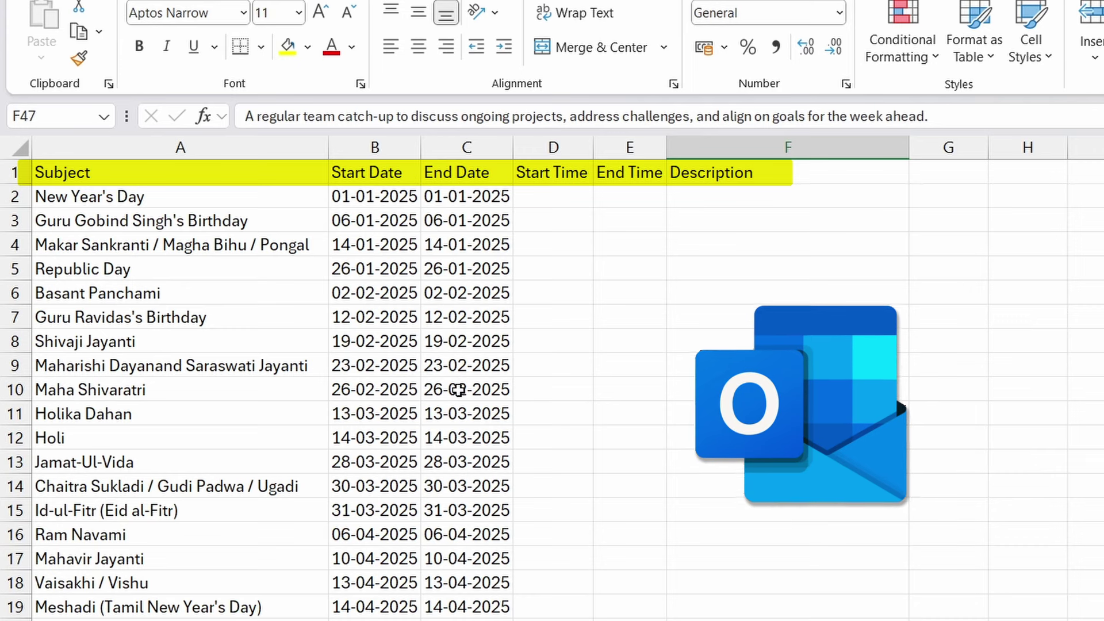
{"action": "left_click", "coordinate": [499, 144]}
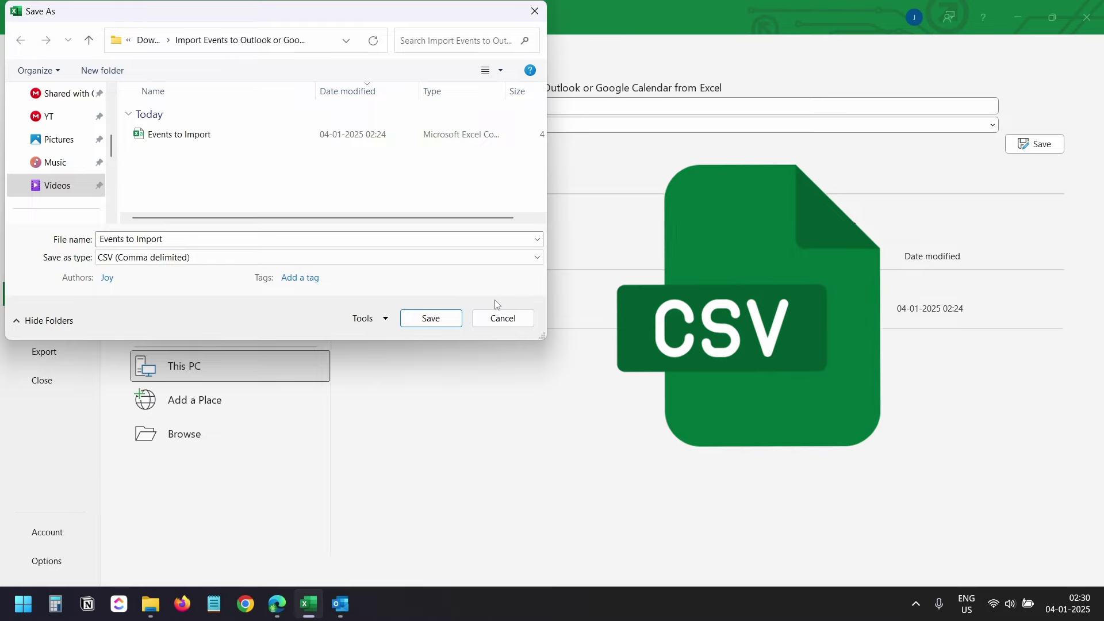
{"action": "left_click", "coordinate": [503, 319]}
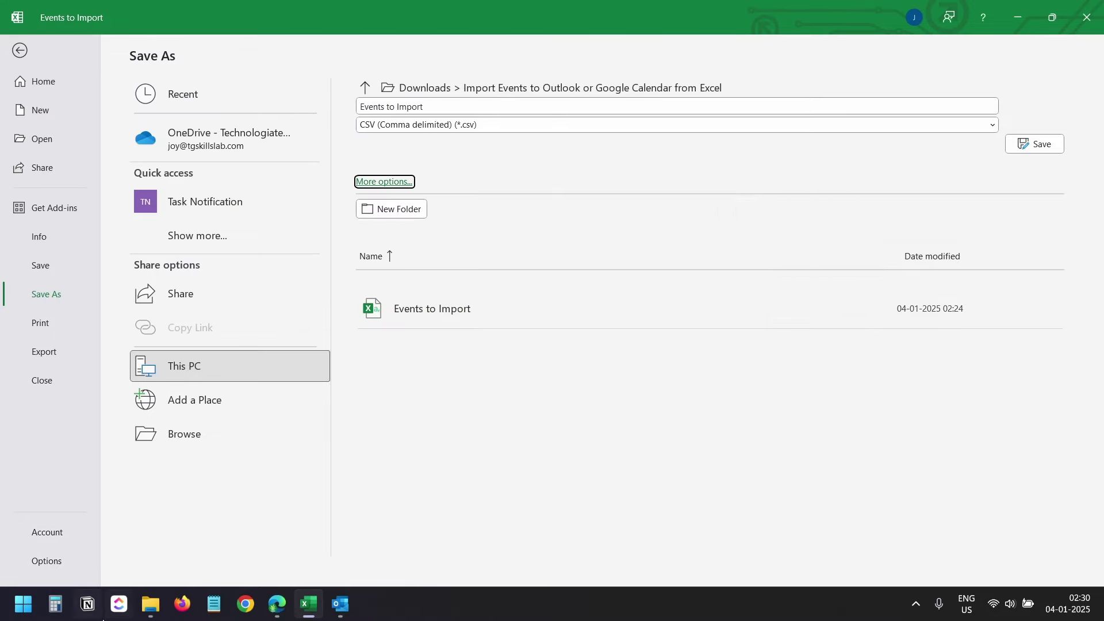
{"action": "key", "text": "Escape"}
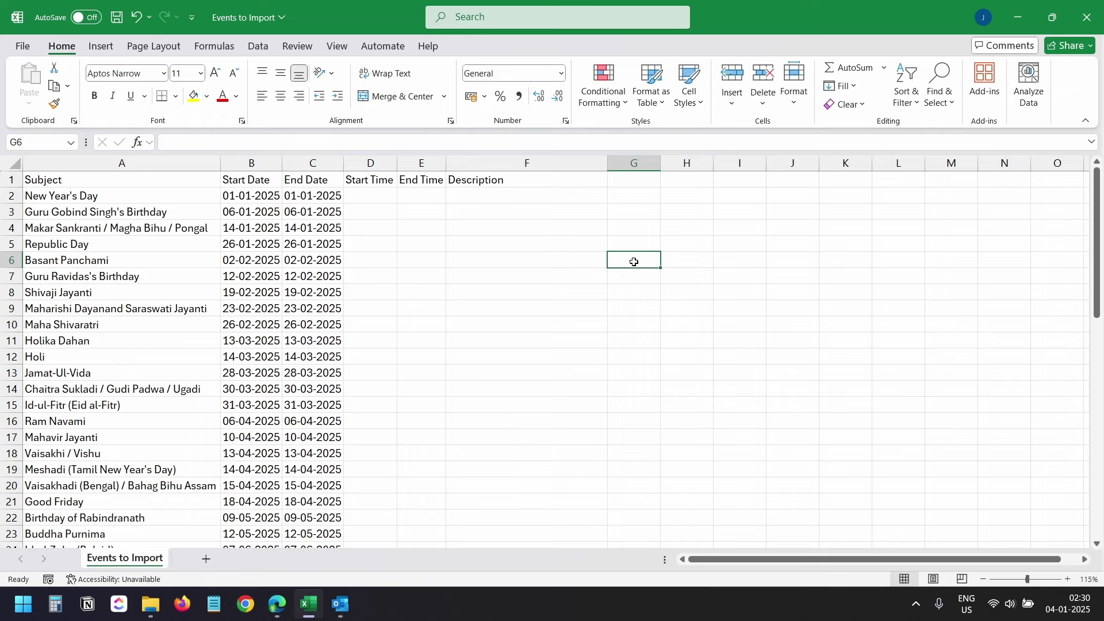
- Close the Events to Import workbook and switch to the calendar view in Outlook
{"action": "key", "text": "alt+F4"}
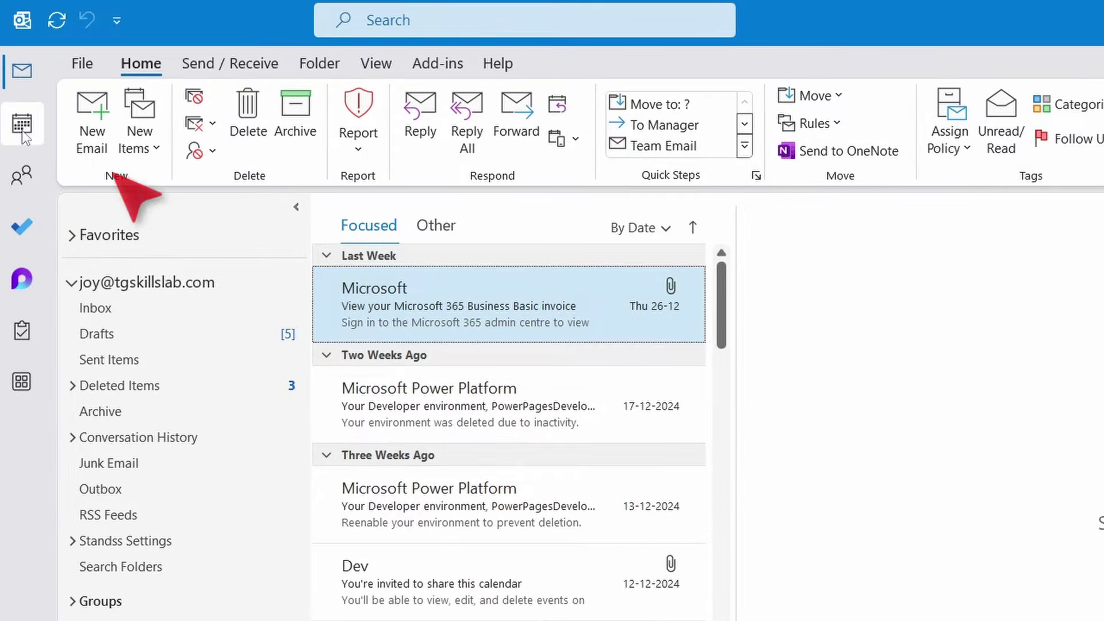
{"action": "left_click", "coordinate": [16, 86]}
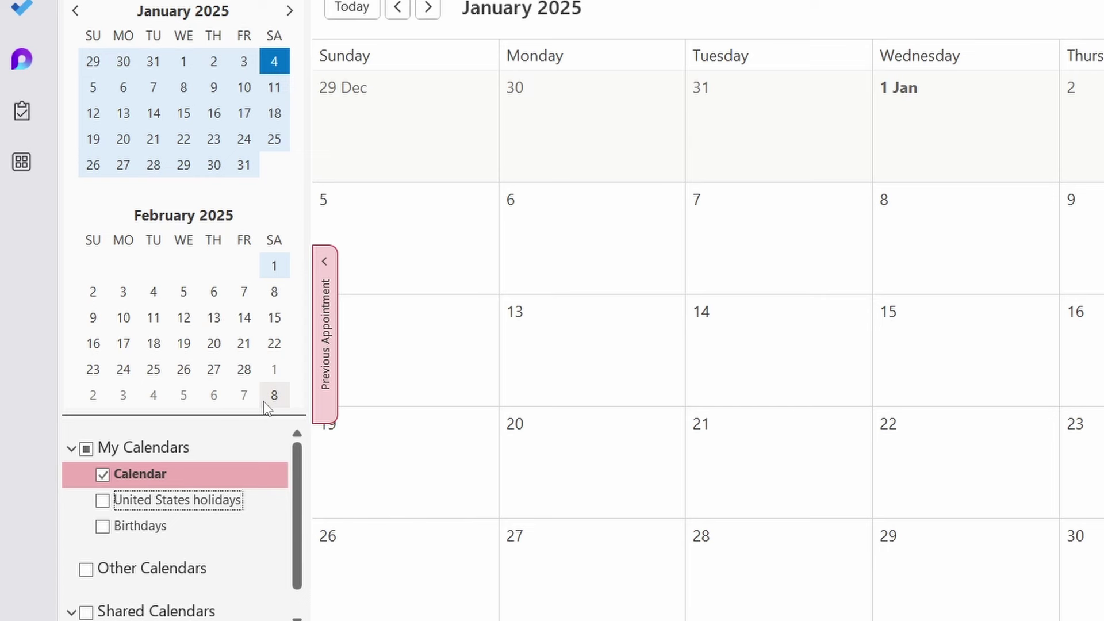
- Create a new calendar named Holidays and Events inside the main Calendar folder
{"action": "right_click", "coordinate": [153, 475]}
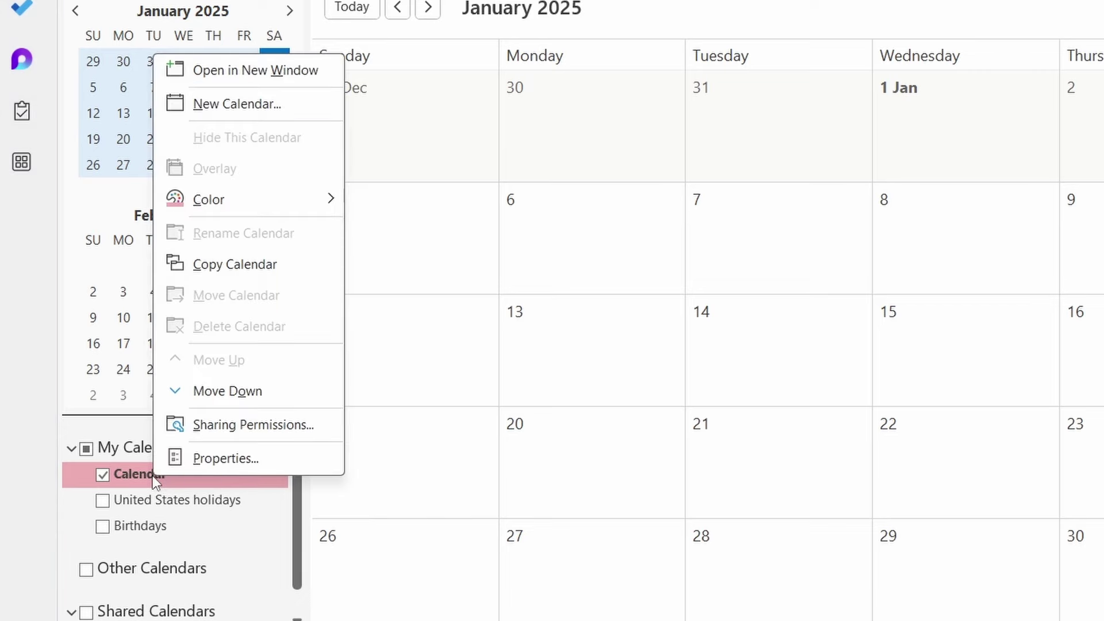
{"action": "left_click", "coordinate": [233, 104]}
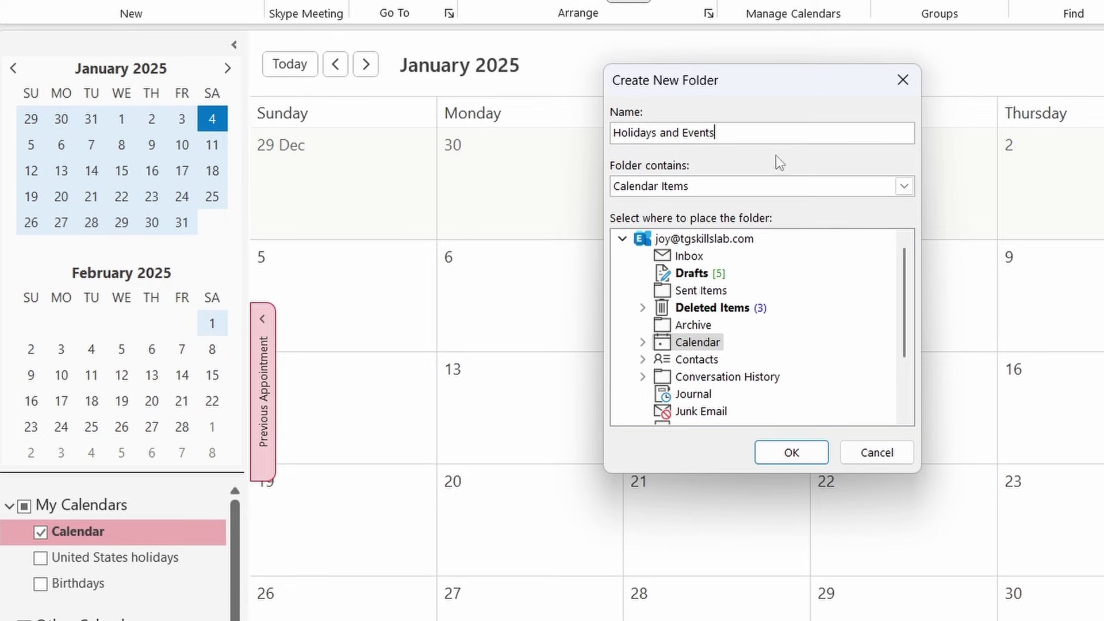
{"action": "left_click", "coordinate": [805, 452]}
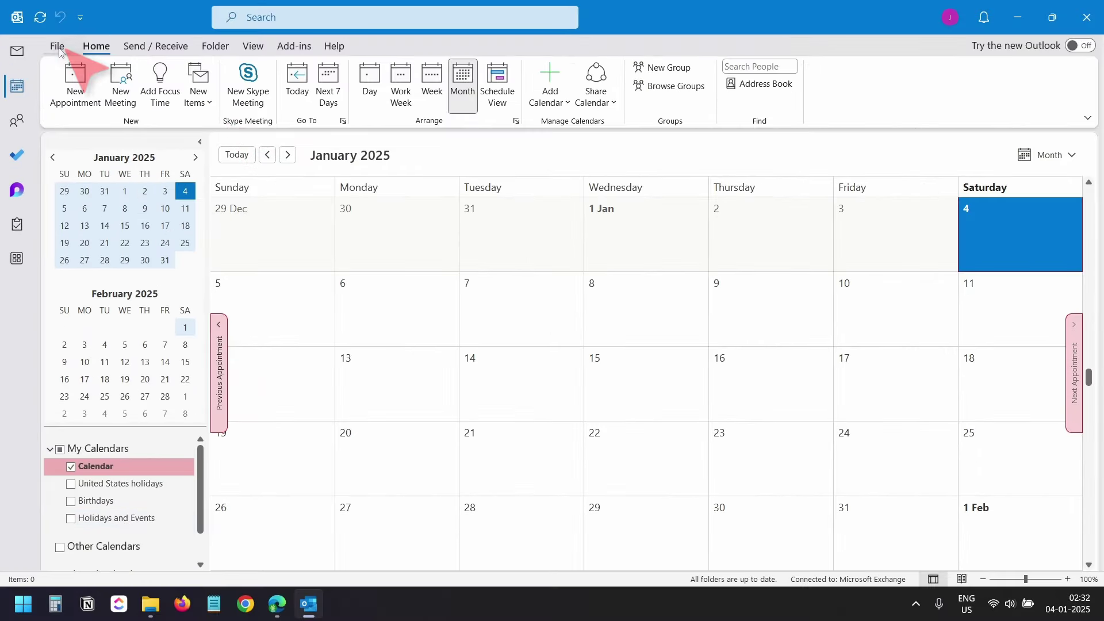
- Start an import from another program or file with Comma Separated Values as the file type
{"action": "left_click", "coordinate": [58, 46]}
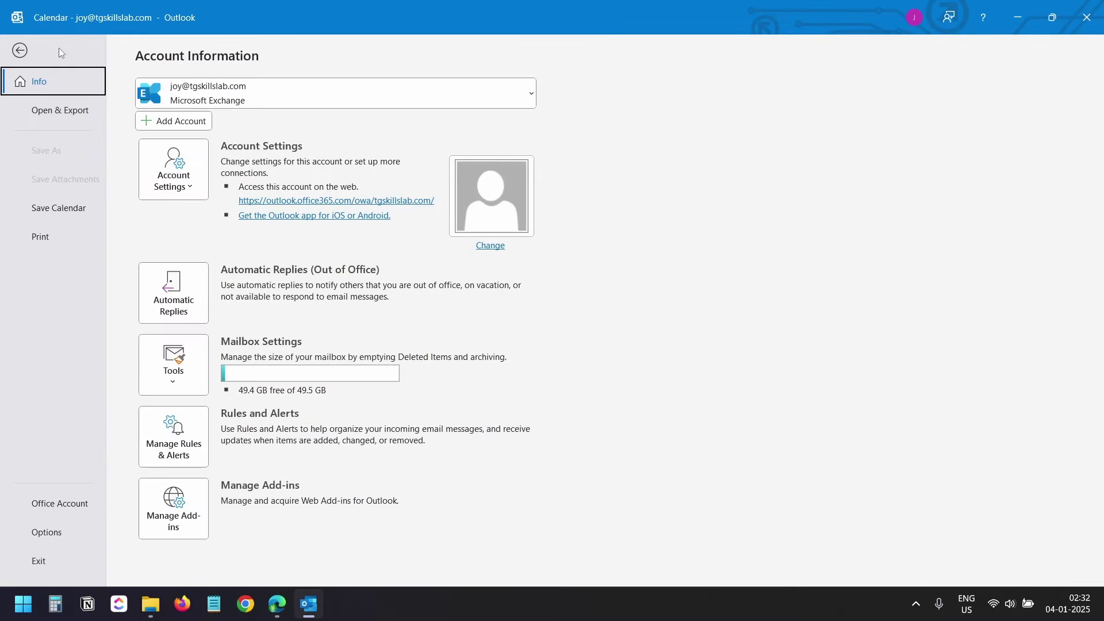
{"action": "left_click", "coordinate": [67, 113]}
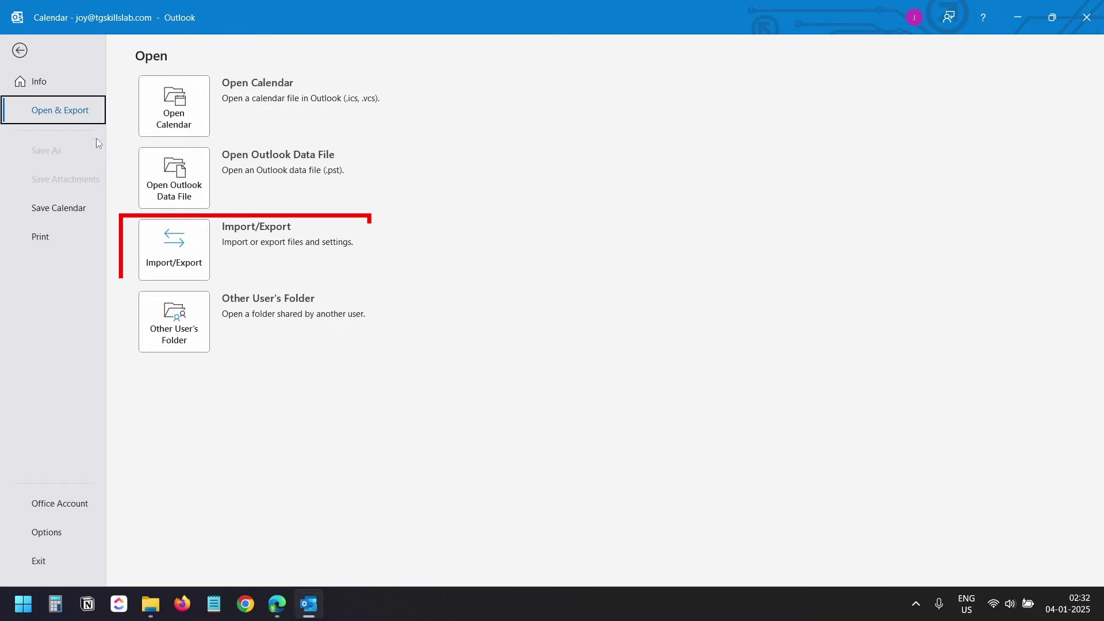
{"action": "left_click", "coordinate": [174, 269]}
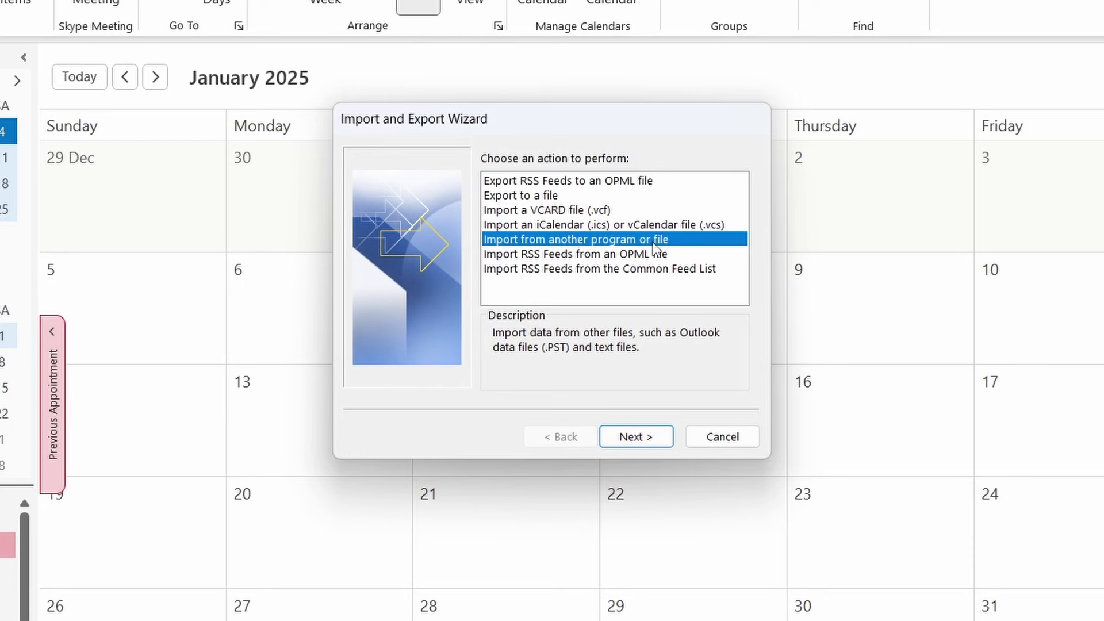
{"action": "left_click", "coordinate": [641, 438]}
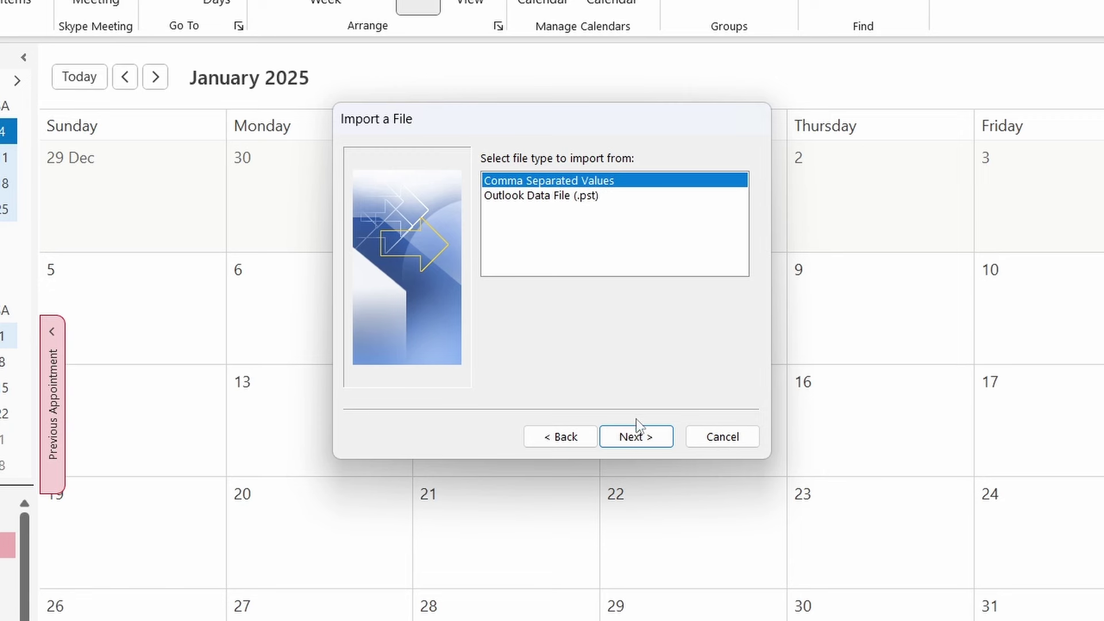
{"action": "left_click", "coordinate": [646, 438]}
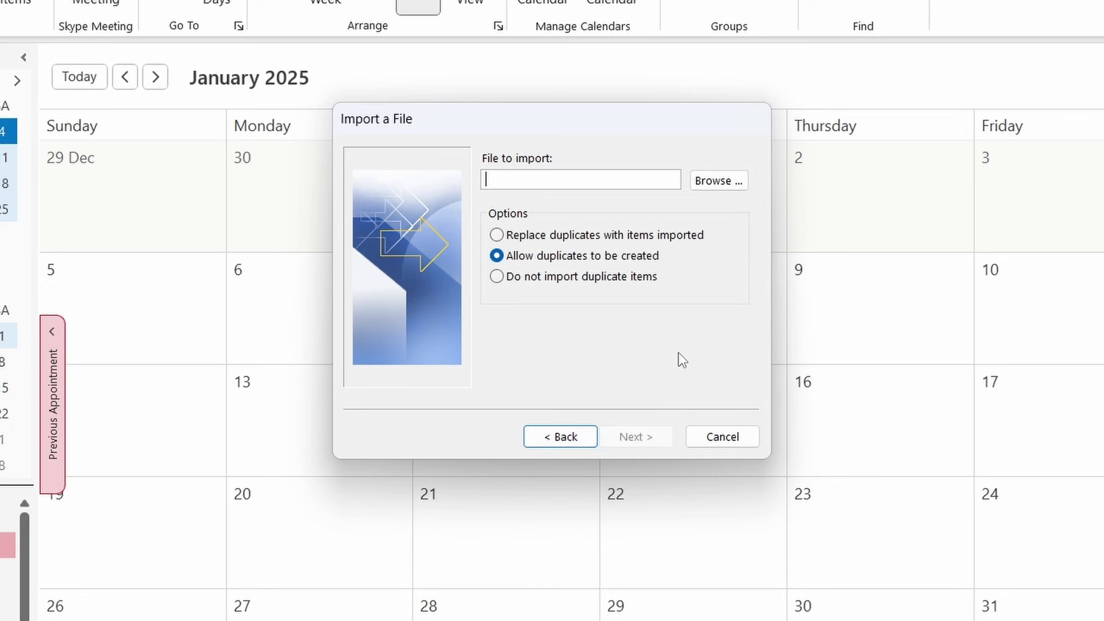
- Choose the Events to Import CSV file, allowing duplicates, and set the Holidays and Events calendar as the destination
{"action": "left_click", "coordinate": [722, 182]}
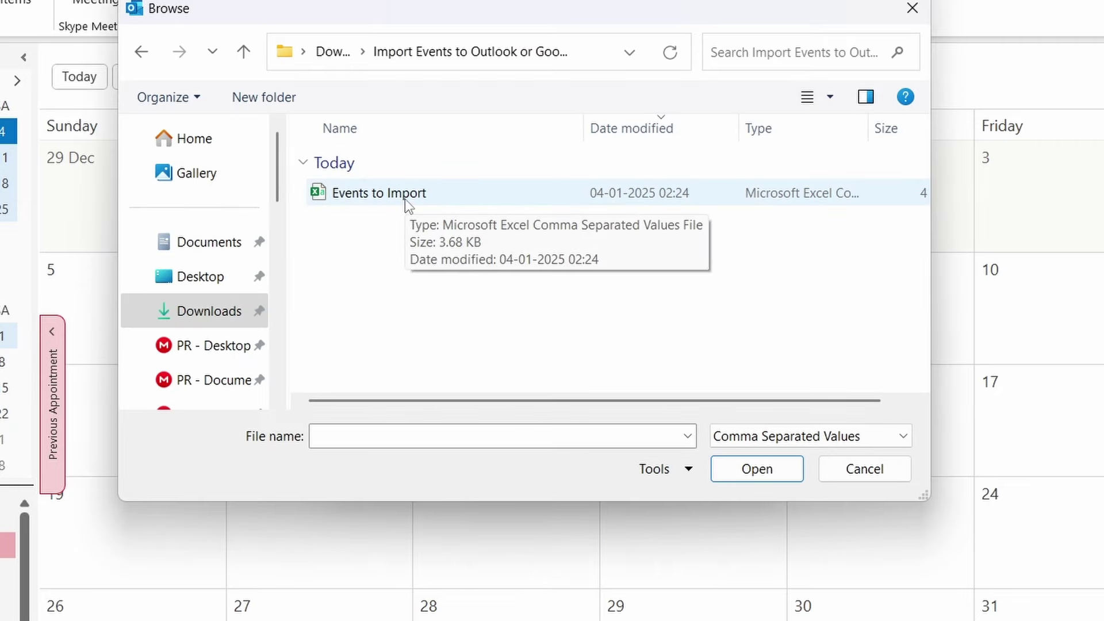
{"action": "left_click", "coordinate": [405, 199]}
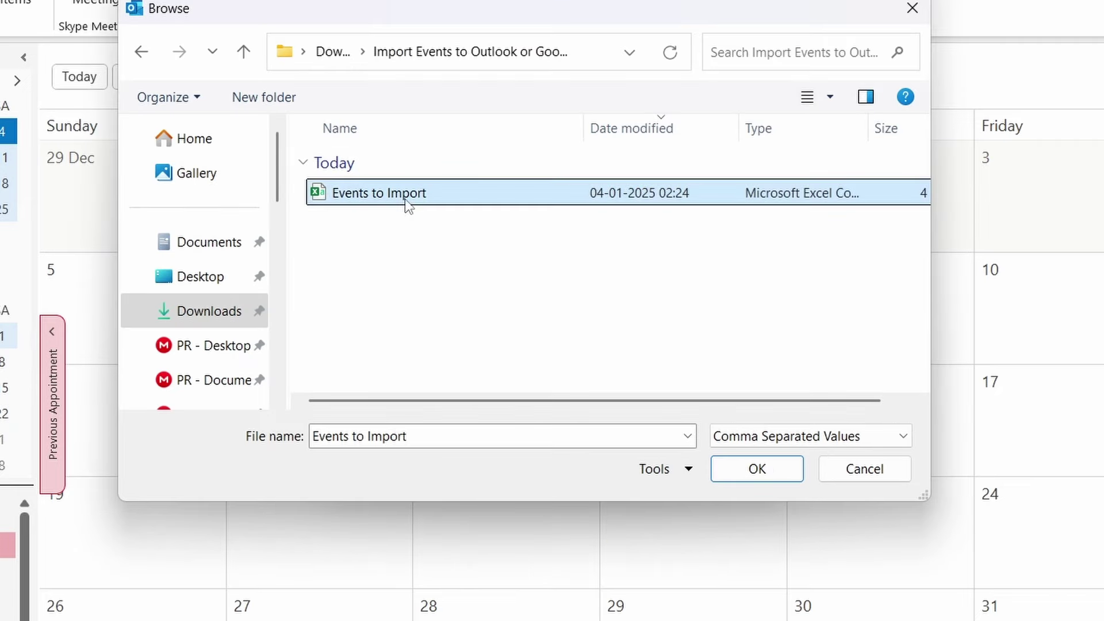
{"action": "left_click", "coordinate": [780, 467]}
{"action": "left_click", "coordinate": [637, 438]}
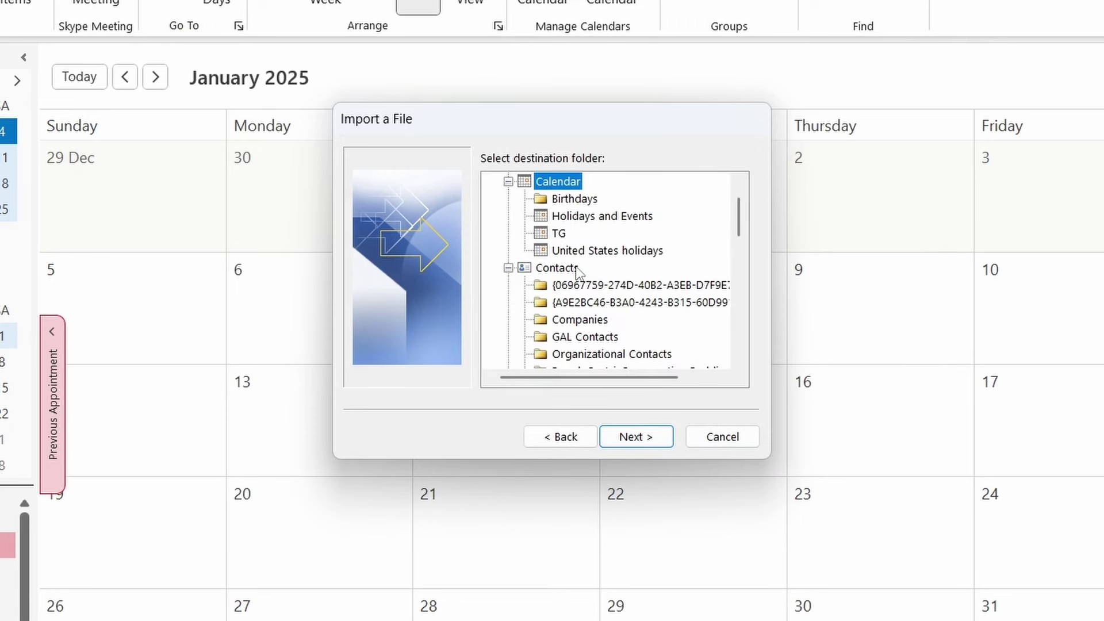
{"action": "left_click", "coordinate": [584, 220]}
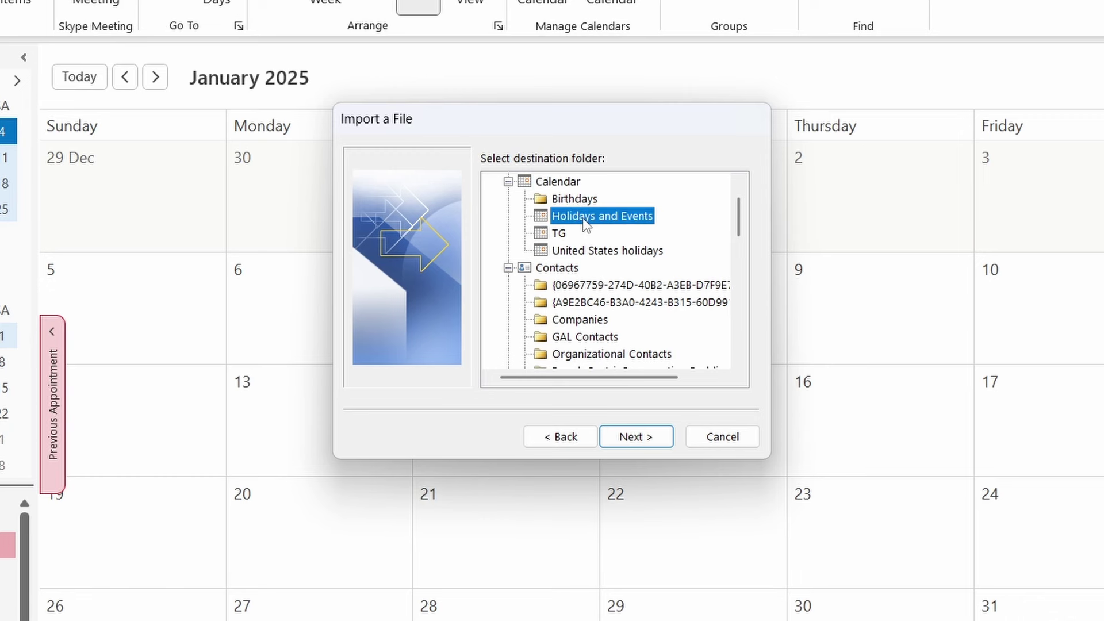
{"action": "left_click", "coordinate": [646, 438]}
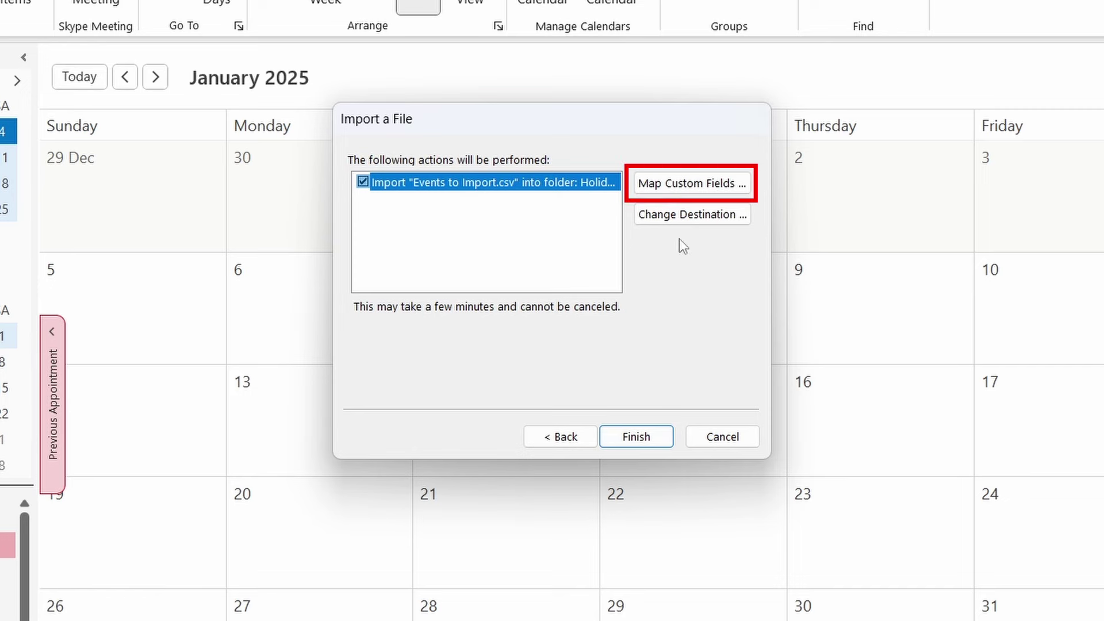
- Map the file's Description value to the calendar's Description field and run the import
{"action": "left_click", "coordinate": [705, 184]}
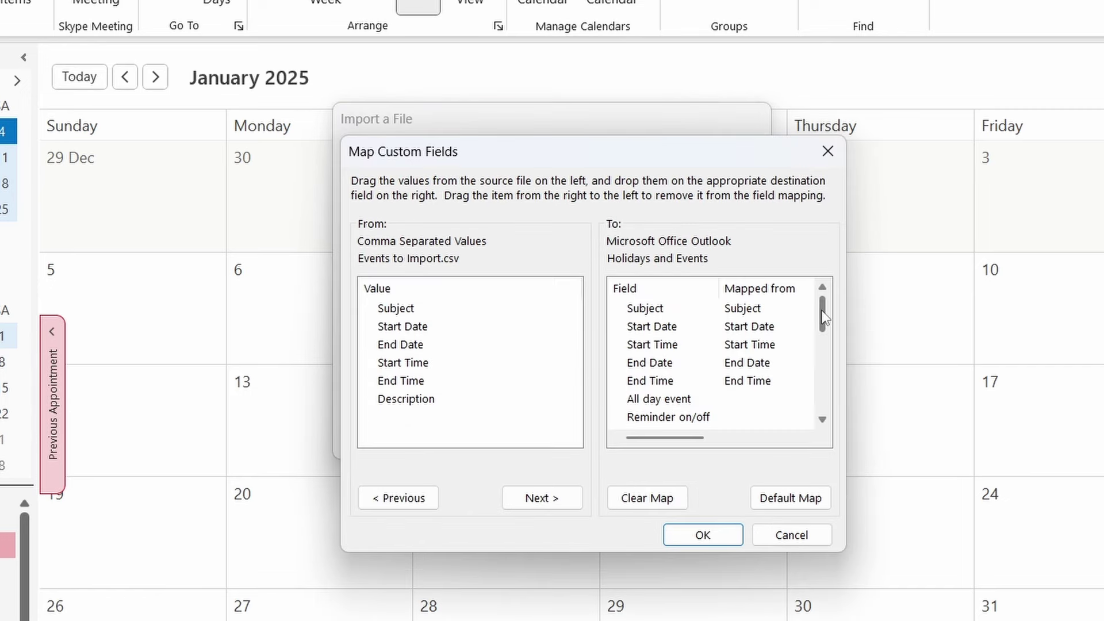
{"action": "mouse_move", "coordinate": [824, 315]}
{"action": "left_mouse_down"}
{"action": "mouse_move", "coordinate": [824, 371]}
{"action": "mouse_move", "coordinate": [823, 314]}
{"action": "left_mouse_up"}
{"action": "scroll", "coordinate": [770, 329], "scroll_direction": "down", "scroll_amount": 5}
{"action": "left_click_drag", "start_coordinate": [406, 401], "coordinate": [660, 385]}
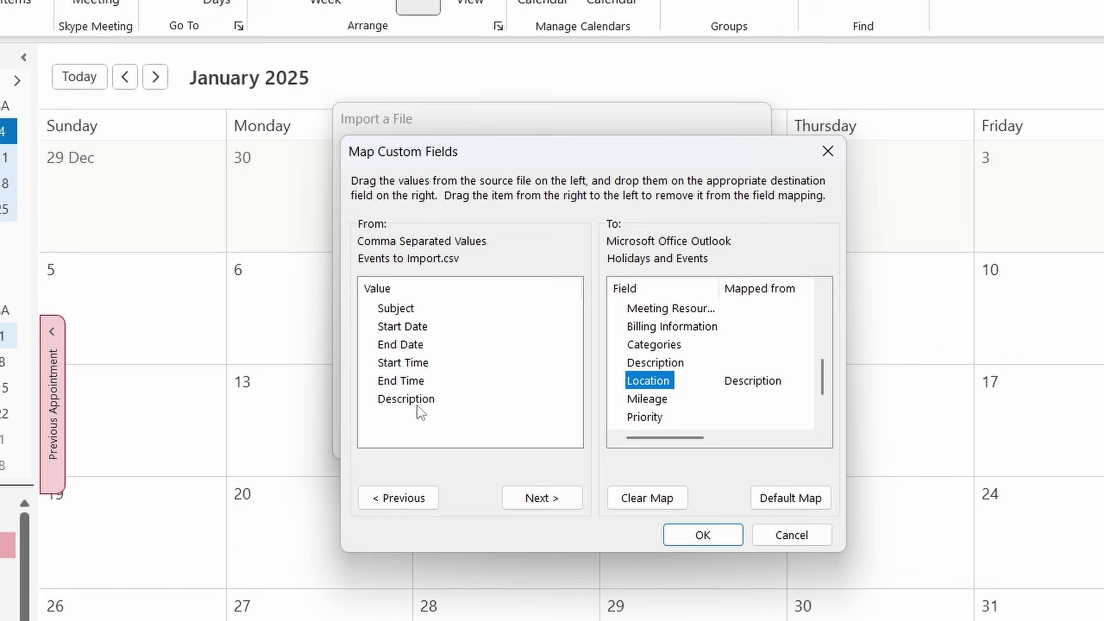
{"action": "left_click_drag", "start_coordinate": [414, 403], "coordinate": [657, 364]}
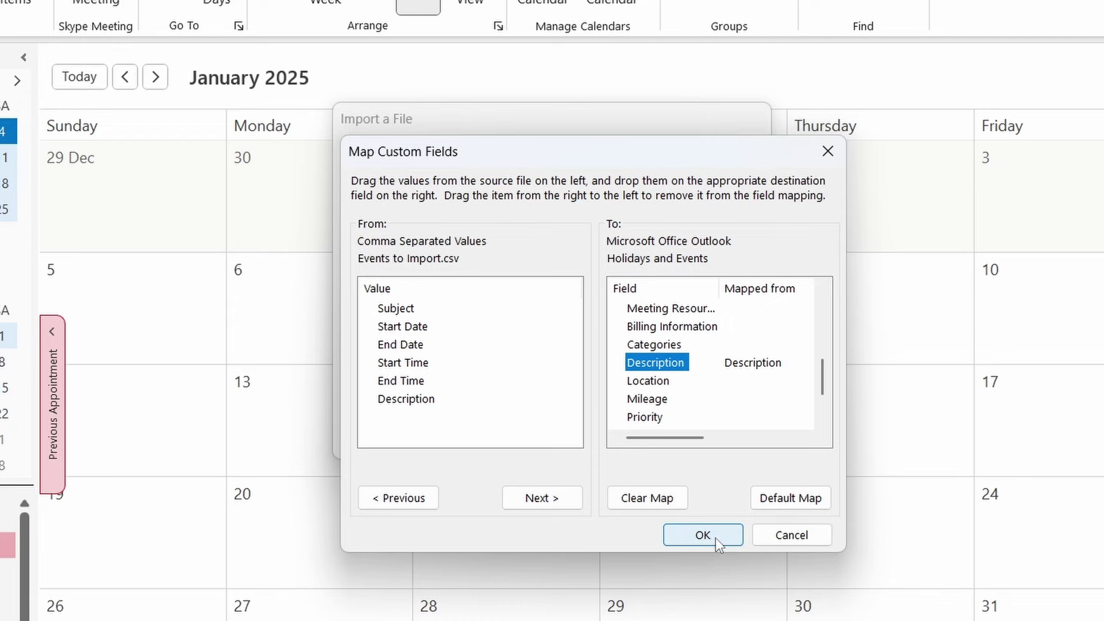
{"action": "left_click", "coordinate": [715, 537]}
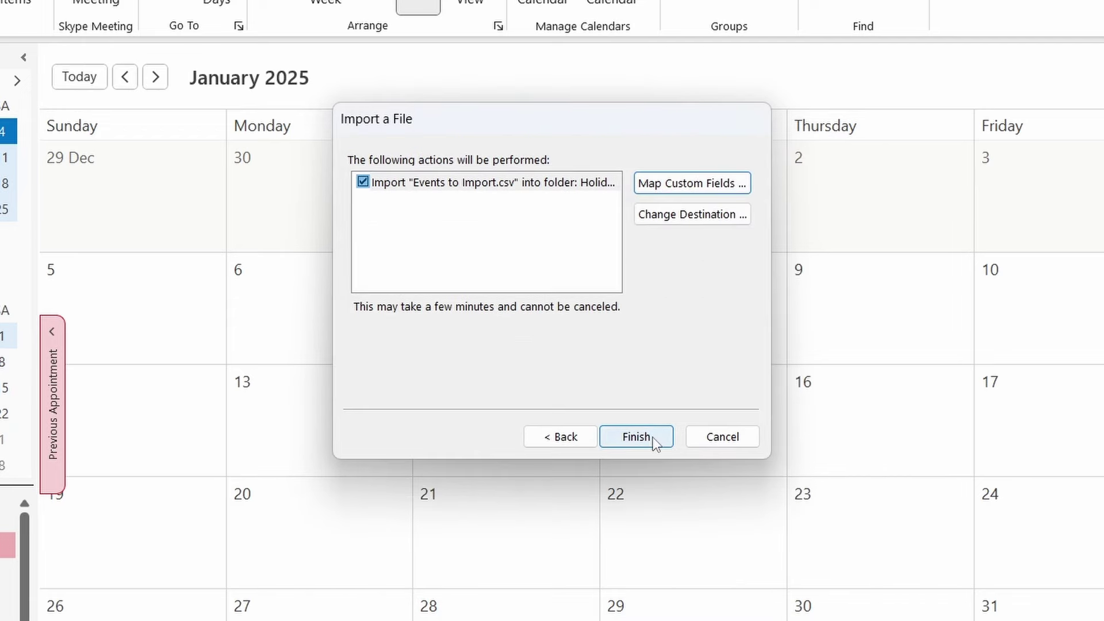
{"action": "left_click", "coordinate": [636, 437]}
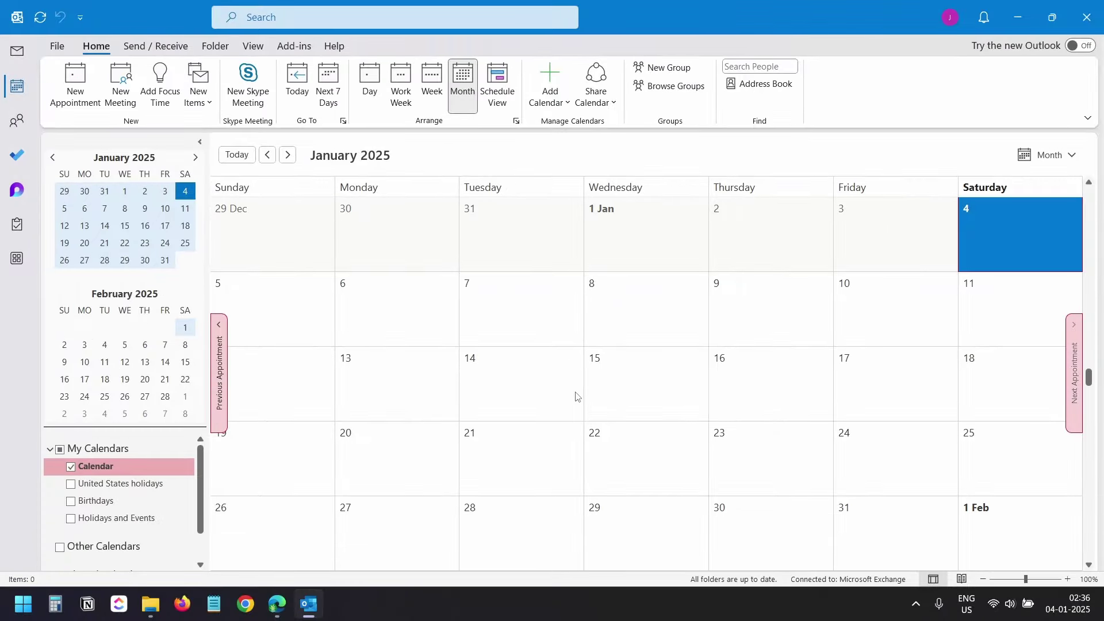
- Display only the Holidays and Events calendar and check the imported events in January 2025
{"action": "left_click", "coordinate": [115, 521]}
{"action": "left_click", "coordinate": [71, 519]}
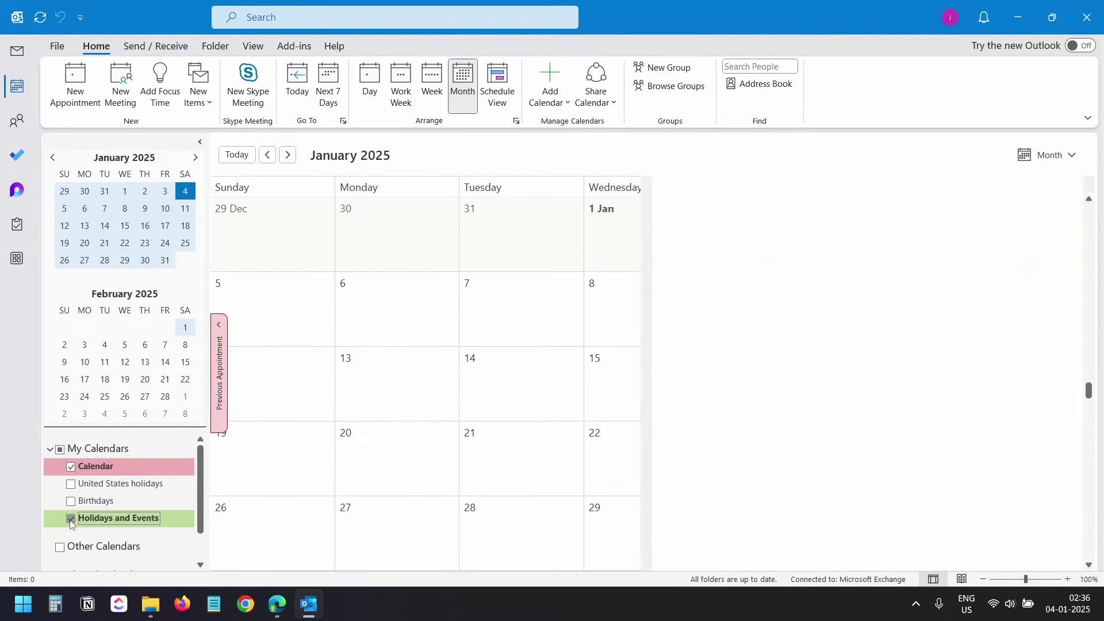
{"action": "left_click", "coordinate": [71, 467]}
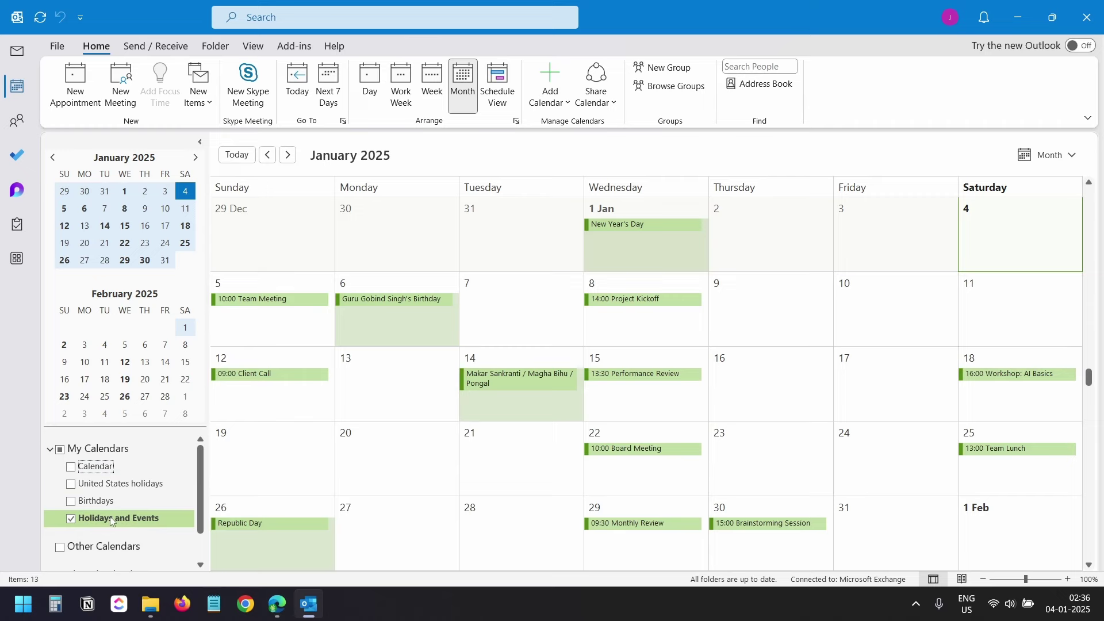
{"action": "mouse_move", "coordinate": [381, 295]}
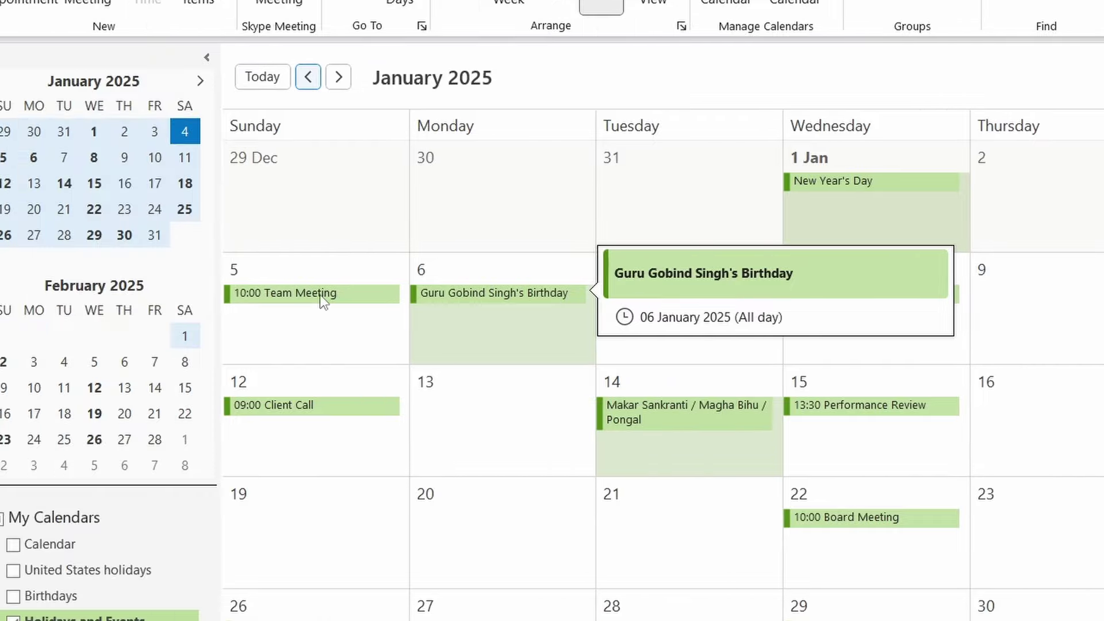
{"action": "mouse_move", "coordinate": [137, 295]}
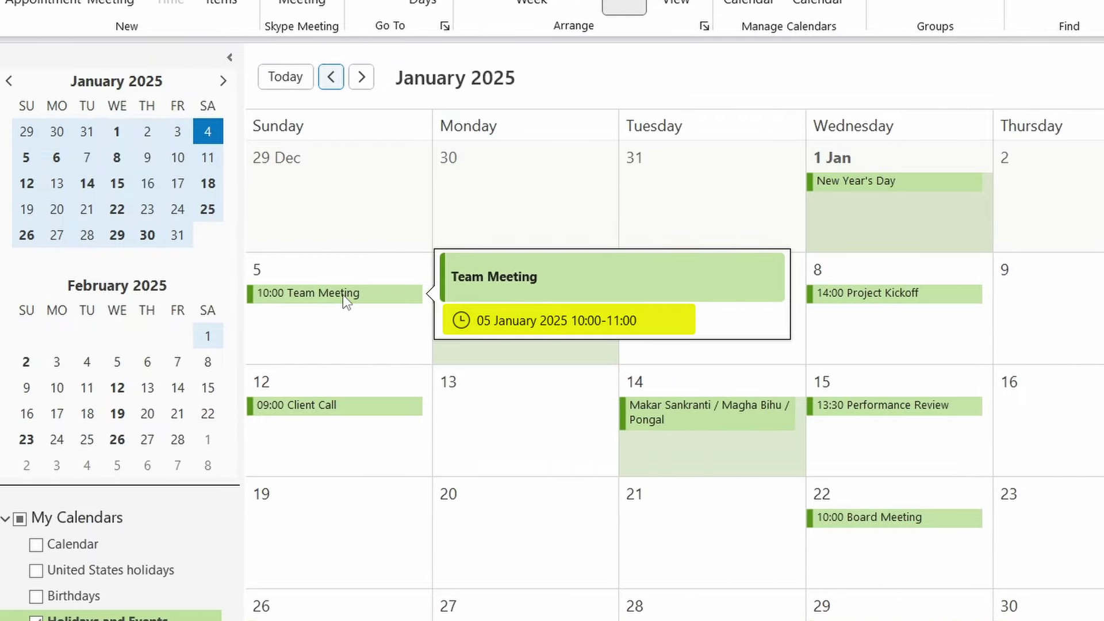
- Open the 5 January Team Meeting appointment and compare its description with the Team Meeting row in the Excel sheet
{"action": "double_click", "coordinate": [342, 294]}
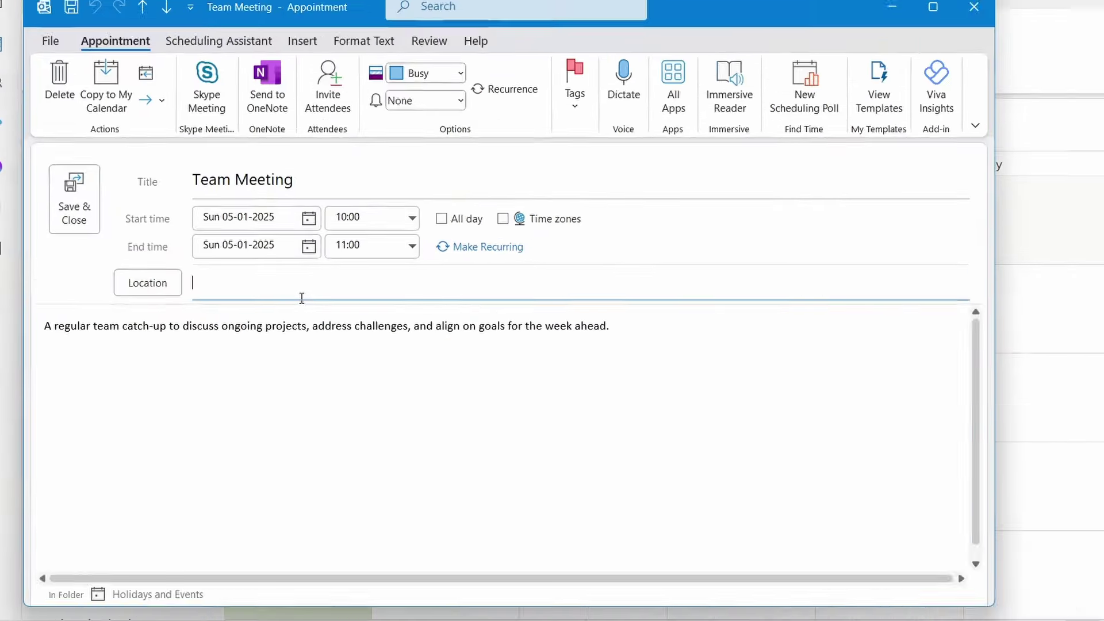
{"action": "left_click", "coordinate": [368, 375]}
{"action": "key", "text": "alt+Tab"}
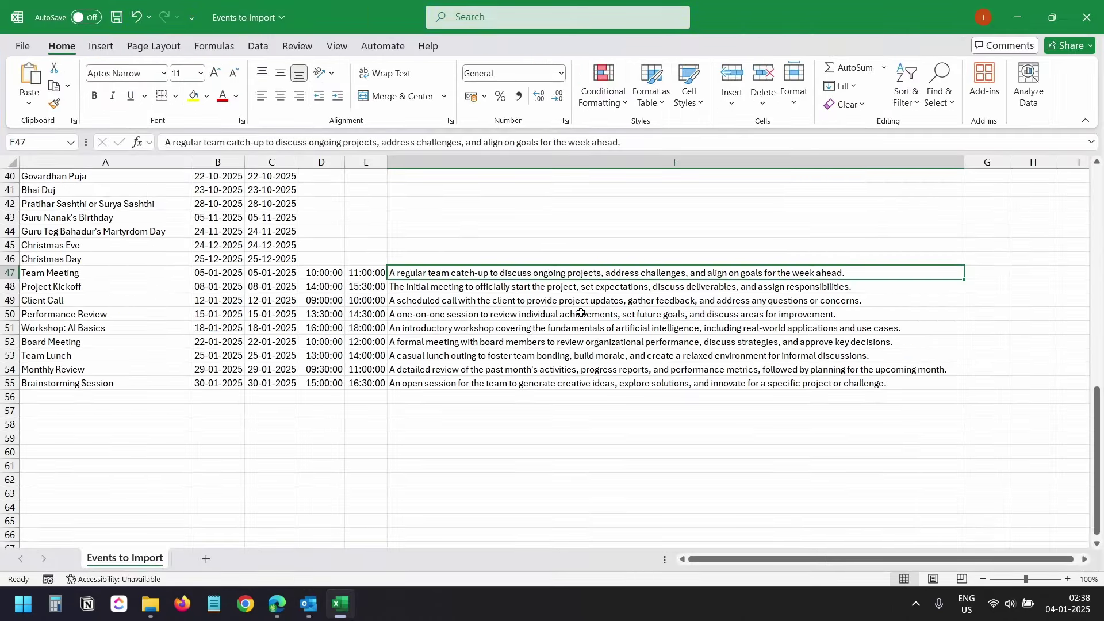
{"action": "key", "text": "alt+Tab"}
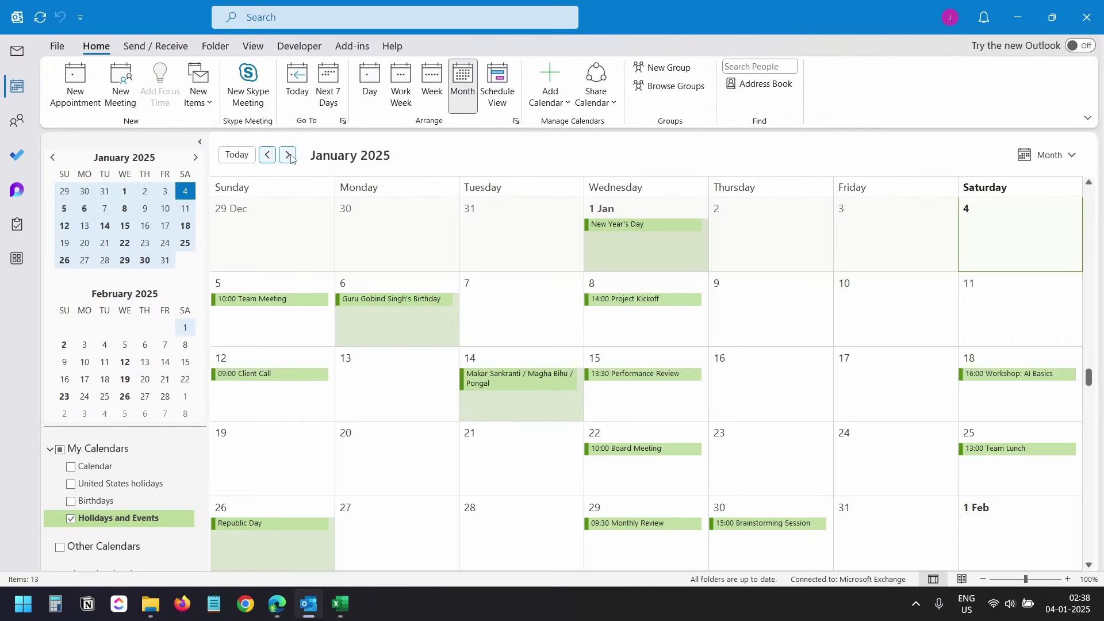
- Browse the Holidays and Events calendar through the following months of 2025 to check the imported holidays, ending at April
{"action": "left_click", "coordinate": [291, 159]}
{"action": "left_click", "coordinate": [291, 159]}
{"action": "left_click", "coordinate": [291, 158]}
{"action": "left_click", "coordinate": [291, 159]}
{"action": "left_click", "coordinate": [291, 159]}
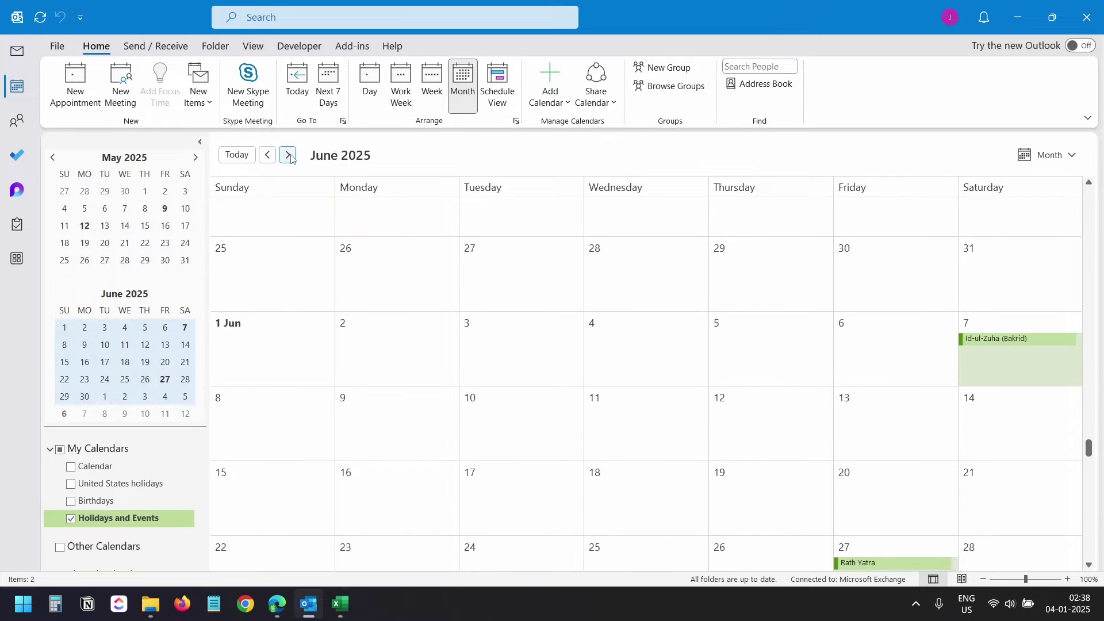
{"action": "left_click", "coordinate": [291, 159]}
{"action": "left_click", "coordinate": [291, 159]}
{"action": "left_click", "coordinate": [268, 155]}
{"action": "left_click", "coordinate": [267, 155]}
{"action": "left_click", "coordinate": [267, 155]}
{"action": "left_click", "coordinate": [267, 155]}
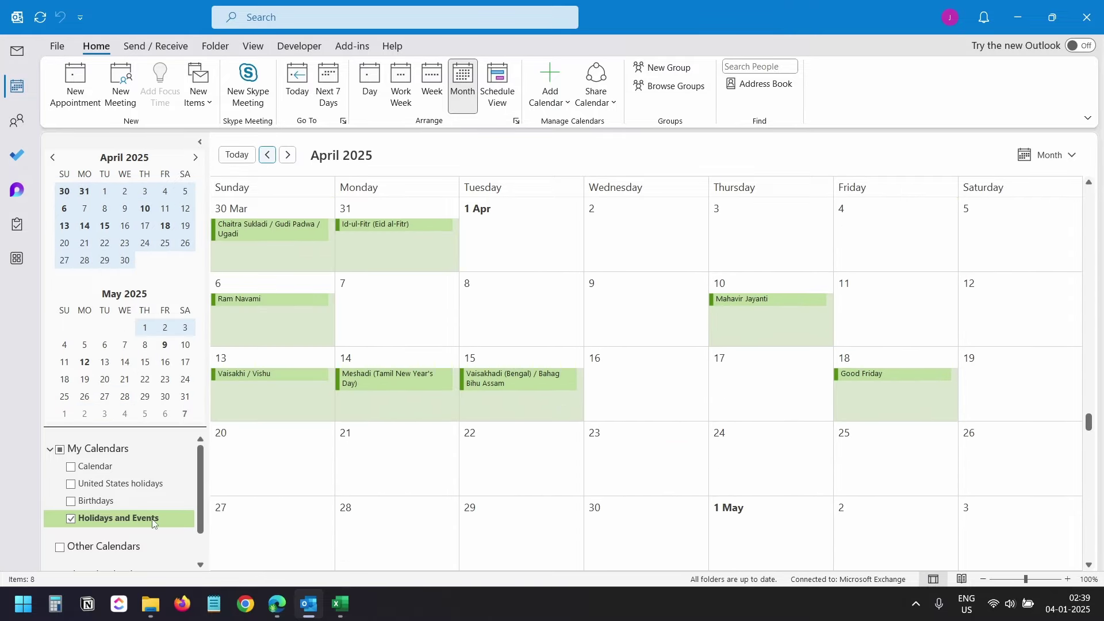
- Change the color of the Holidays and Events calendar to light orange
{"action": "right_click", "coordinate": [153, 523]}
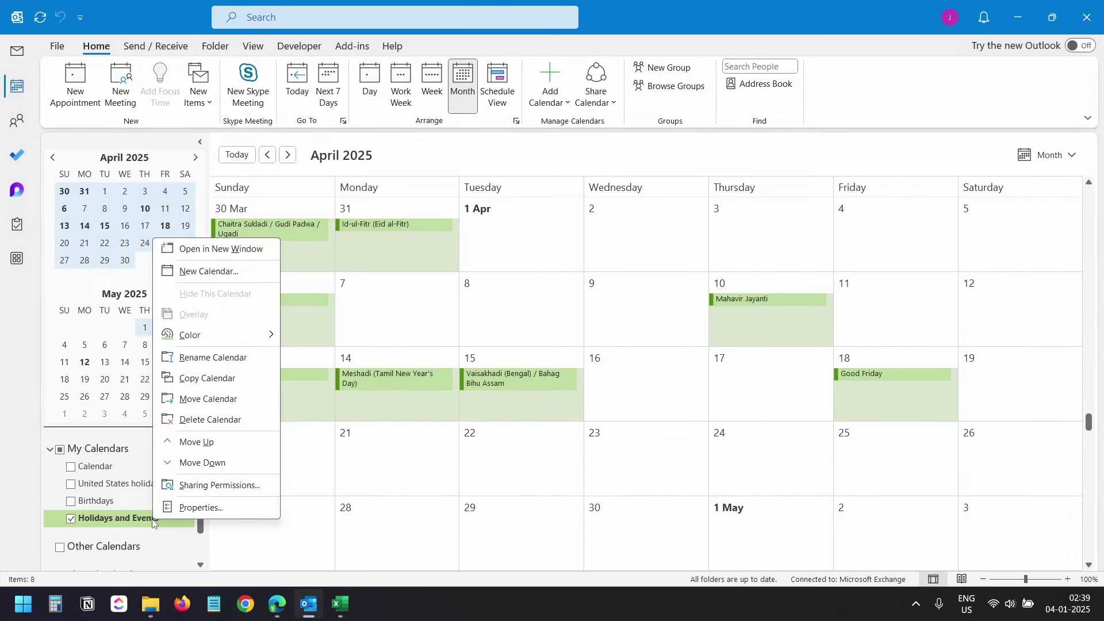
{"action": "mouse_move", "coordinate": [220, 341]}
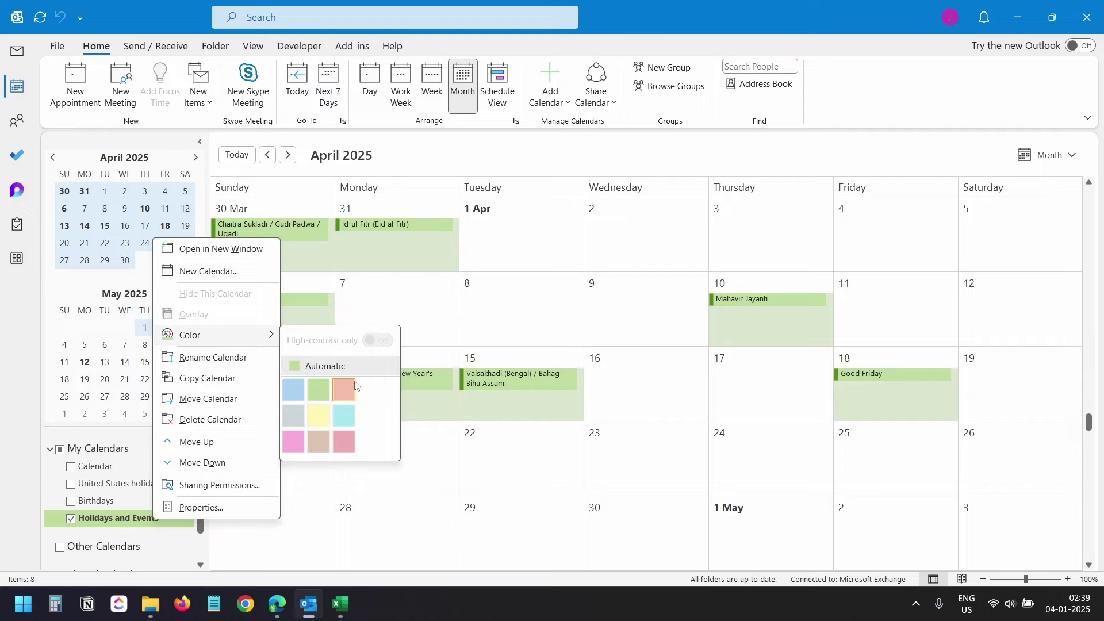
{"action": "left_click", "coordinate": [347, 393]}
- Switch to the other Outlook calendar view, show Holidays and Events, and check January and February events in the mobile app
{"action": "key", "text": "alt+Tab"}
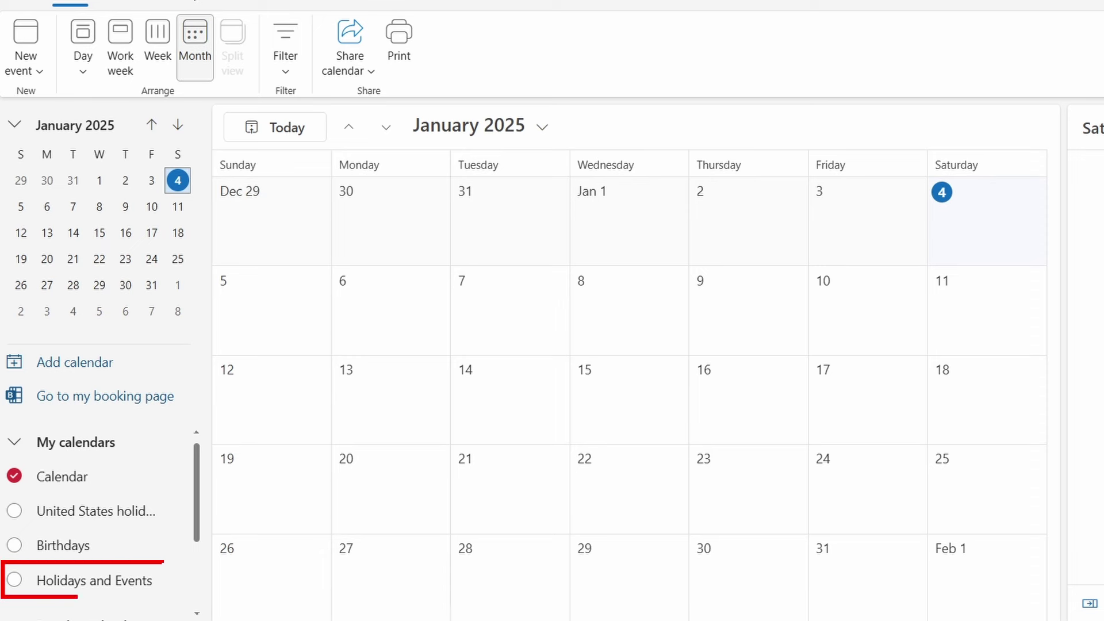
{"action": "left_click", "coordinate": [53, 581]}
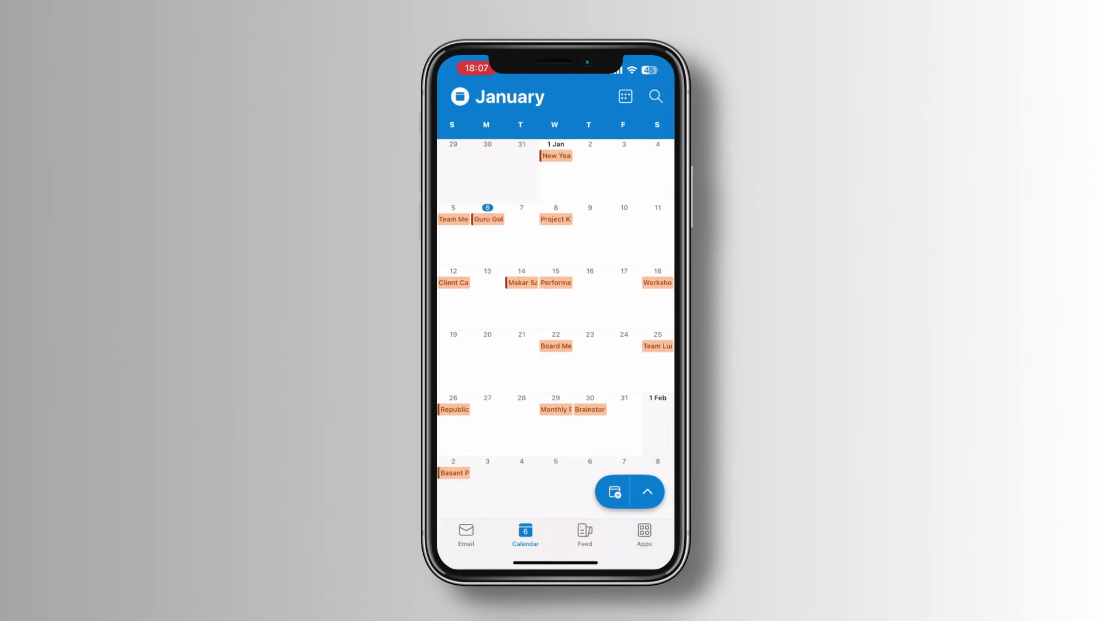
{"action": "scroll", "coordinate": [556, 299], "scroll_direction": "down", "scroll_amount": 5}
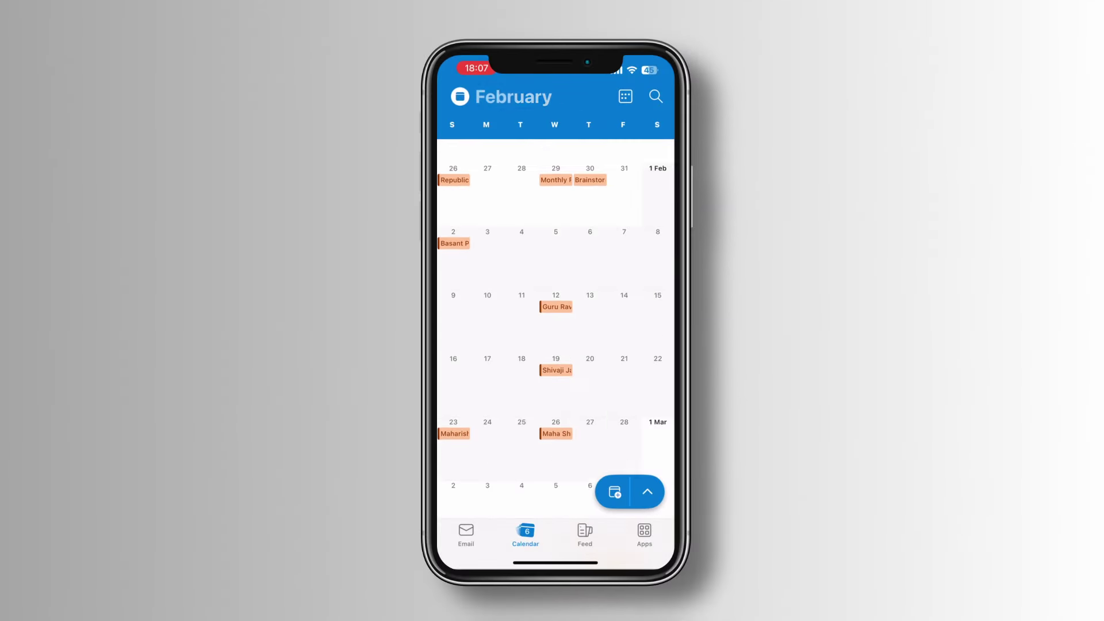
{"action": "scroll", "coordinate": [555, 299], "scroll_direction": "up", "scroll_amount": 5}
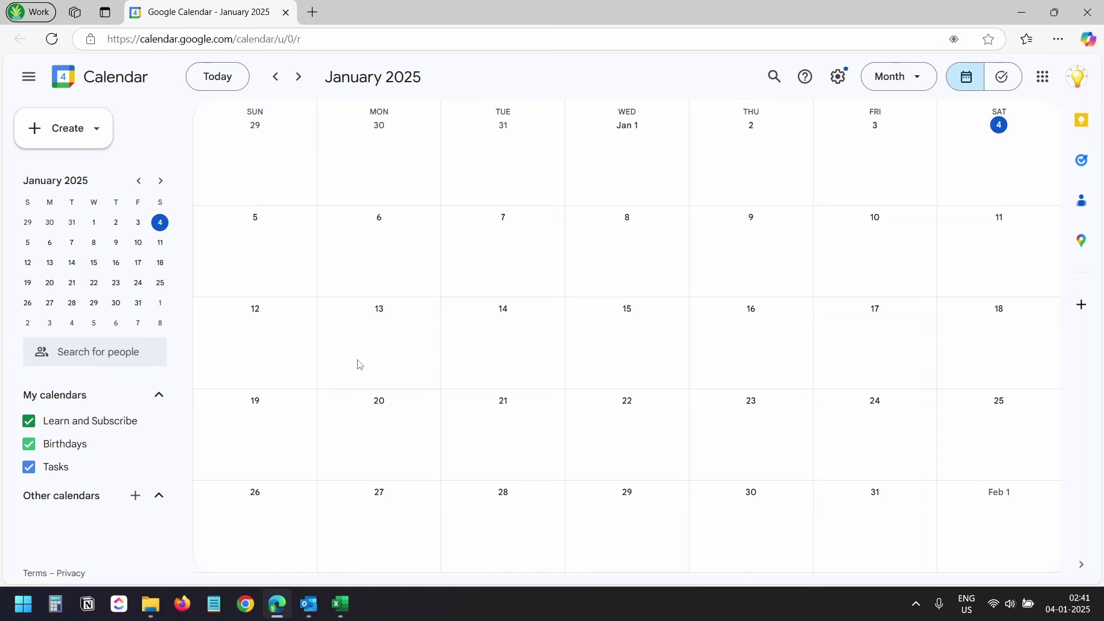
- Create a new Google calendar named Holidays and Events and return to the month view
{"action": "left_click", "coordinate": [135, 495]}
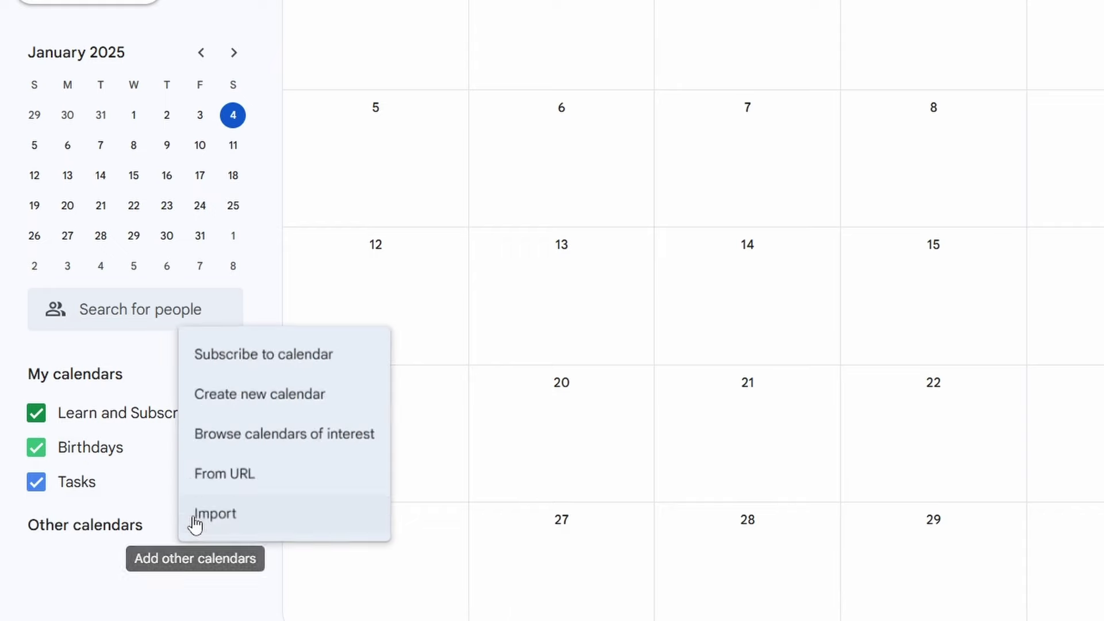
{"action": "left_click", "coordinate": [256, 389]}
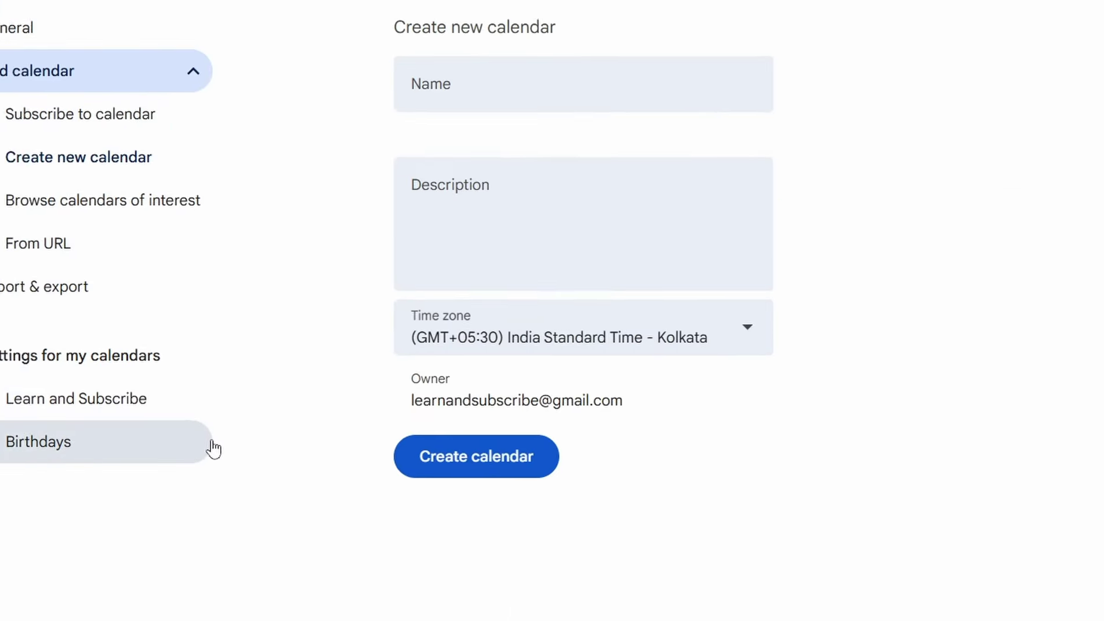
{"action": "left_click", "coordinate": [423, 201]}
{"action": "type", "text": "Holidays and Events"}
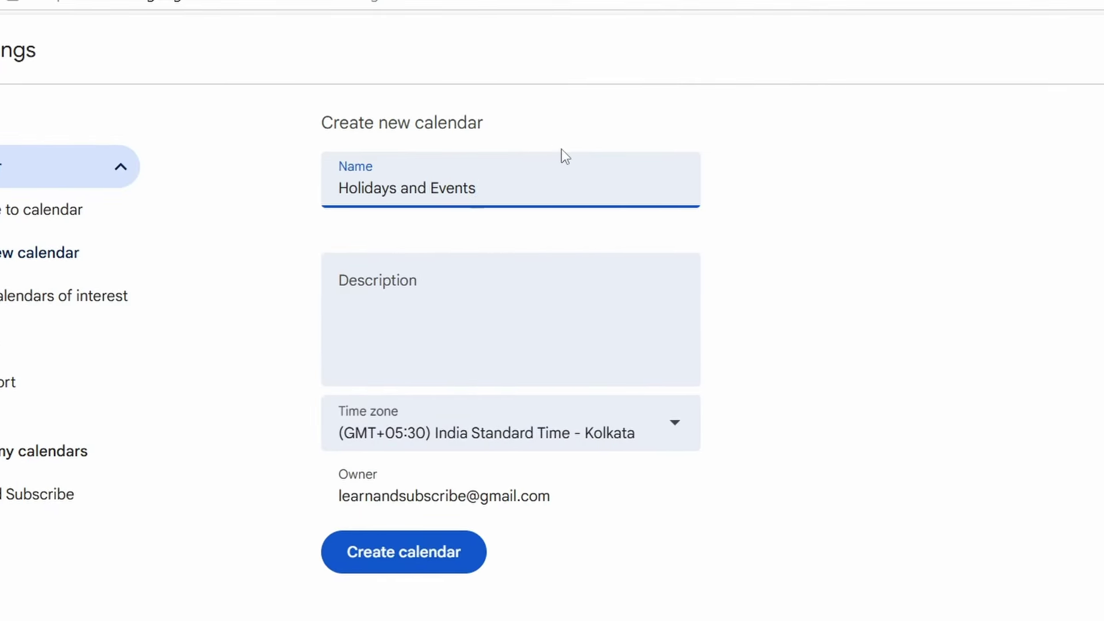
{"action": "left_click", "coordinate": [477, 553]}
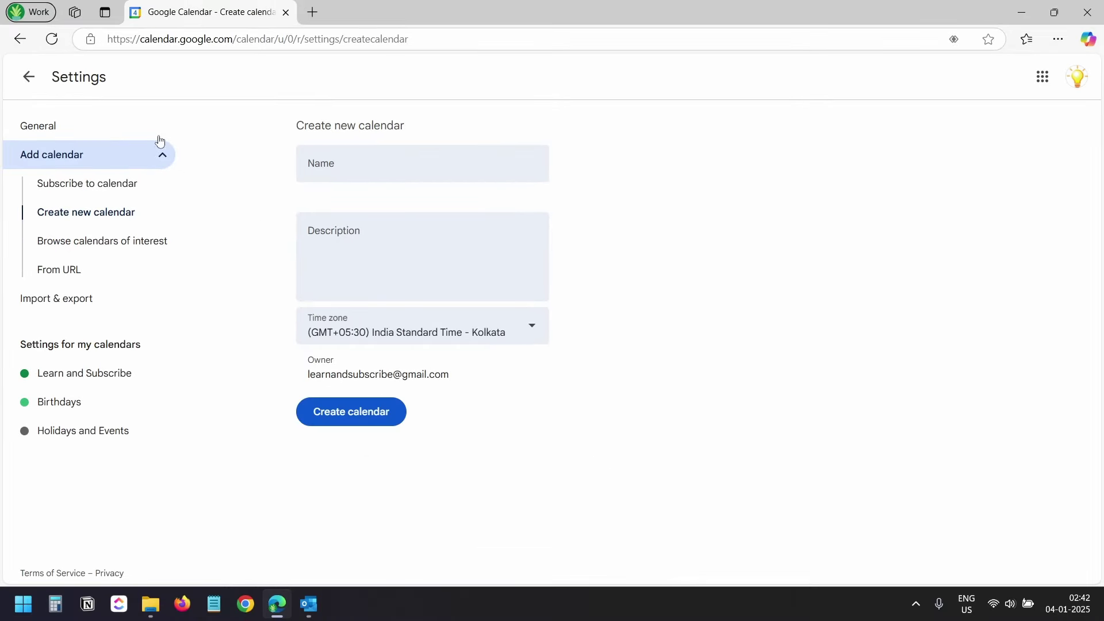
{"action": "left_click", "coordinate": [30, 77]}
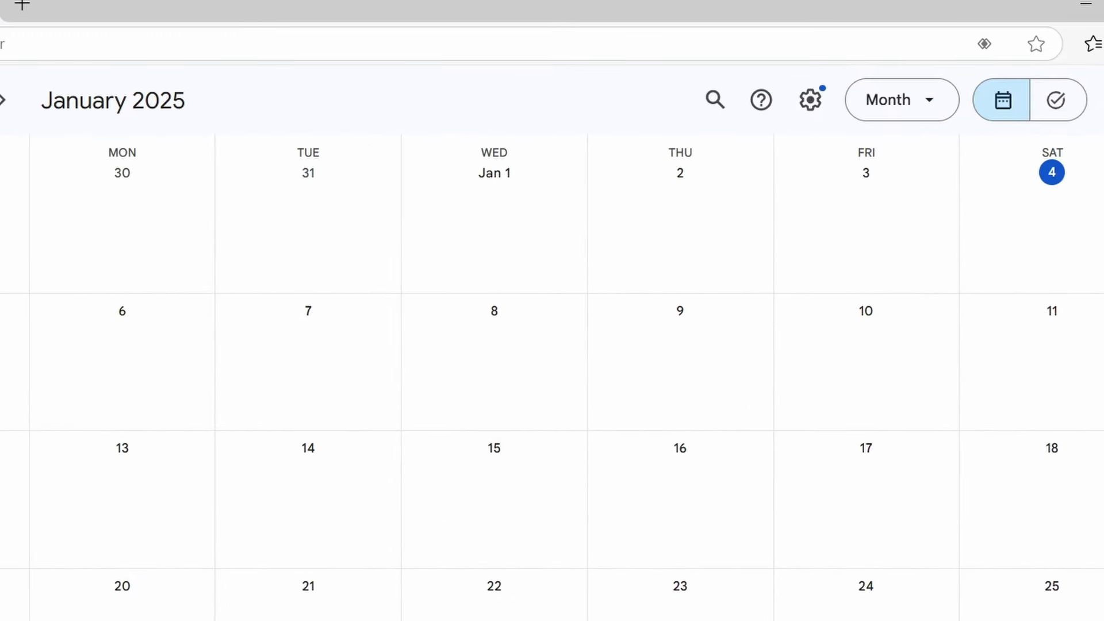
- Open Google Calendar's import settings and select the Events to Import CSV file for upload
{"action": "left_click", "coordinate": [821, 108]}
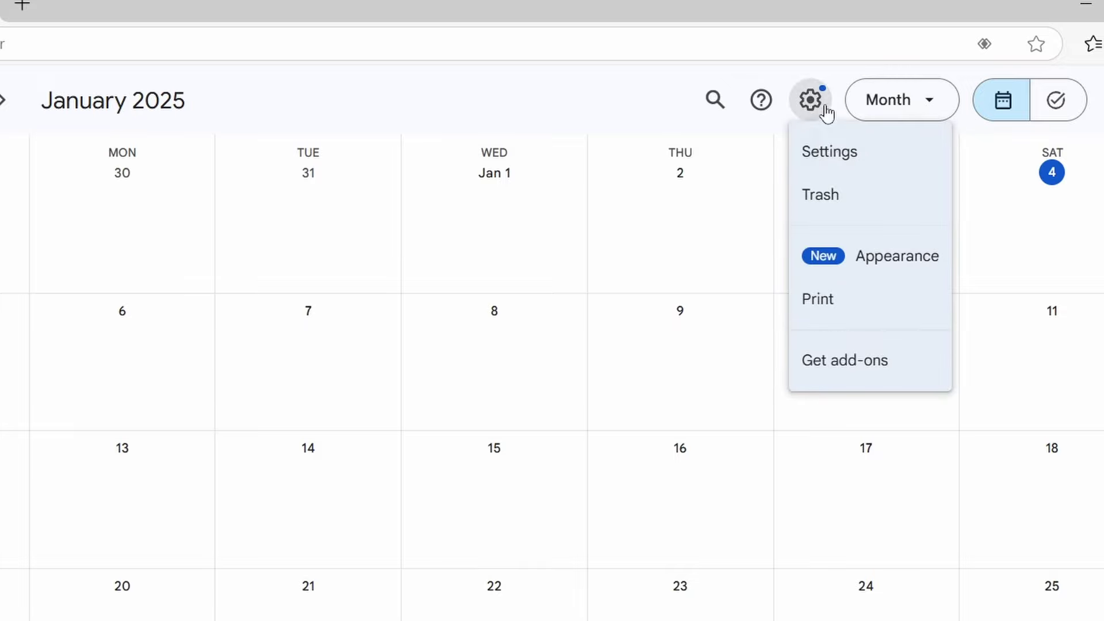
{"action": "left_click", "coordinate": [834, 152]}
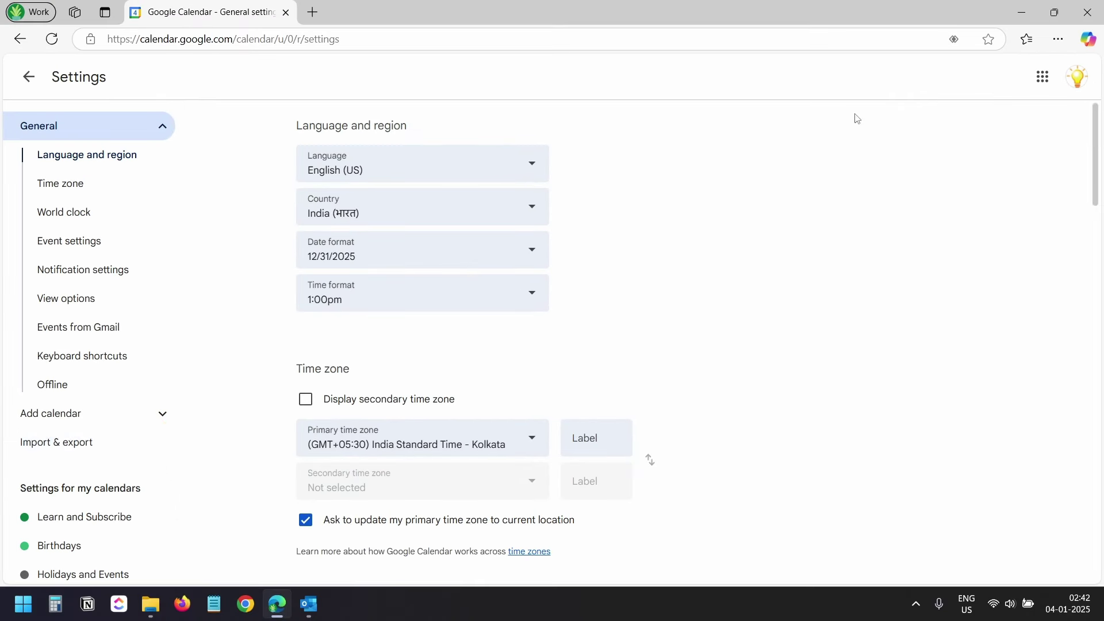
{"action": "left_click", "coordinate": [80, 449]}
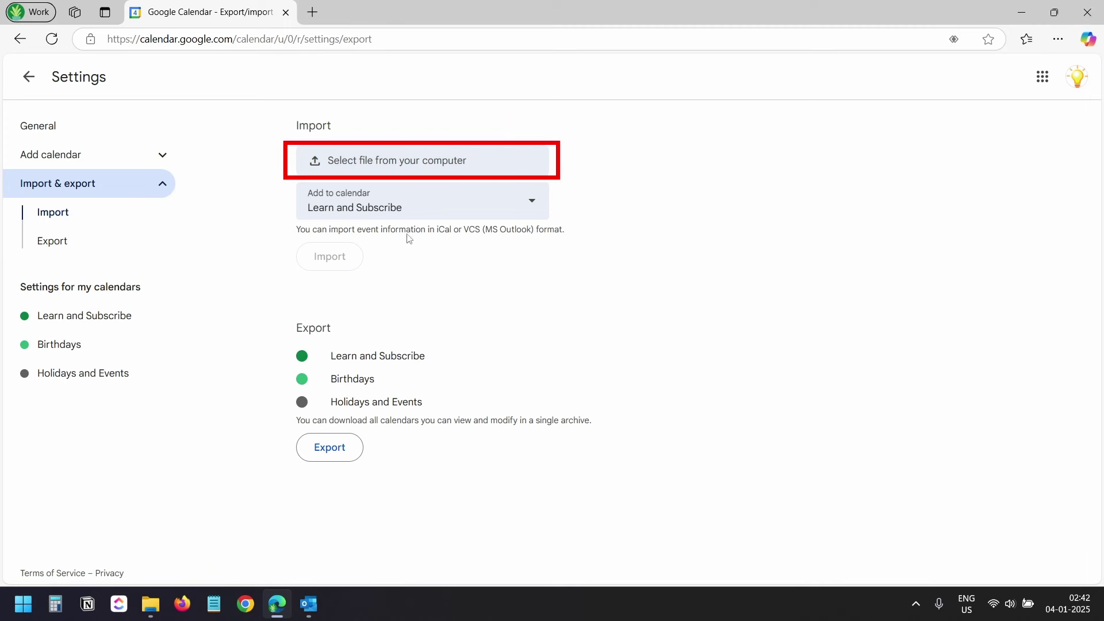
{"action": "left_click", "coordinate": [316, 160]}
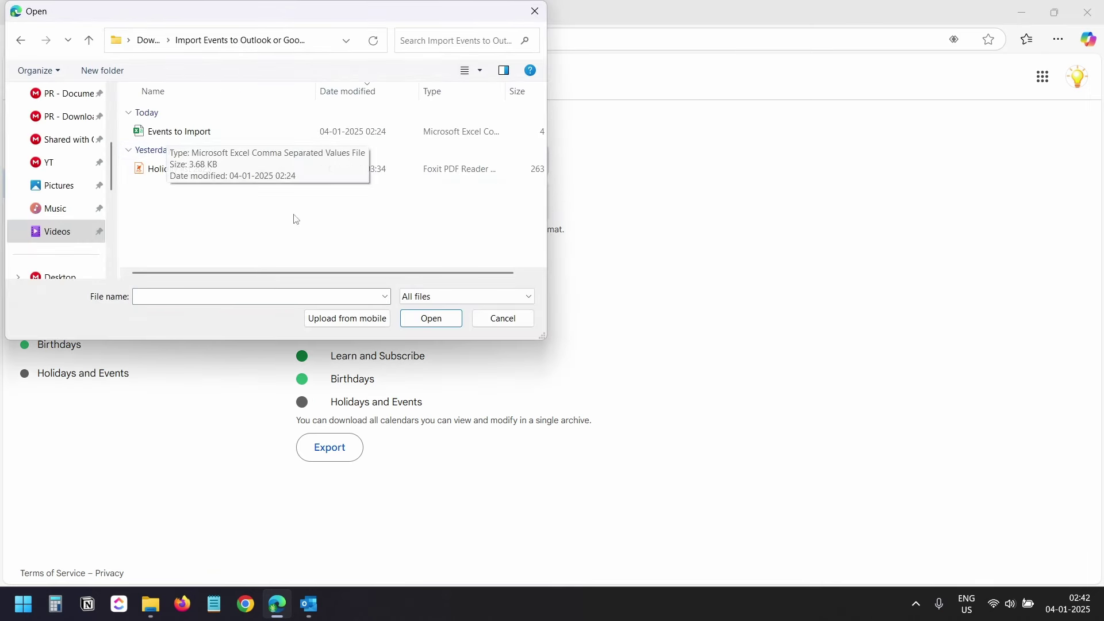
{"action": "left_click", "coordinate": [163, 139]}
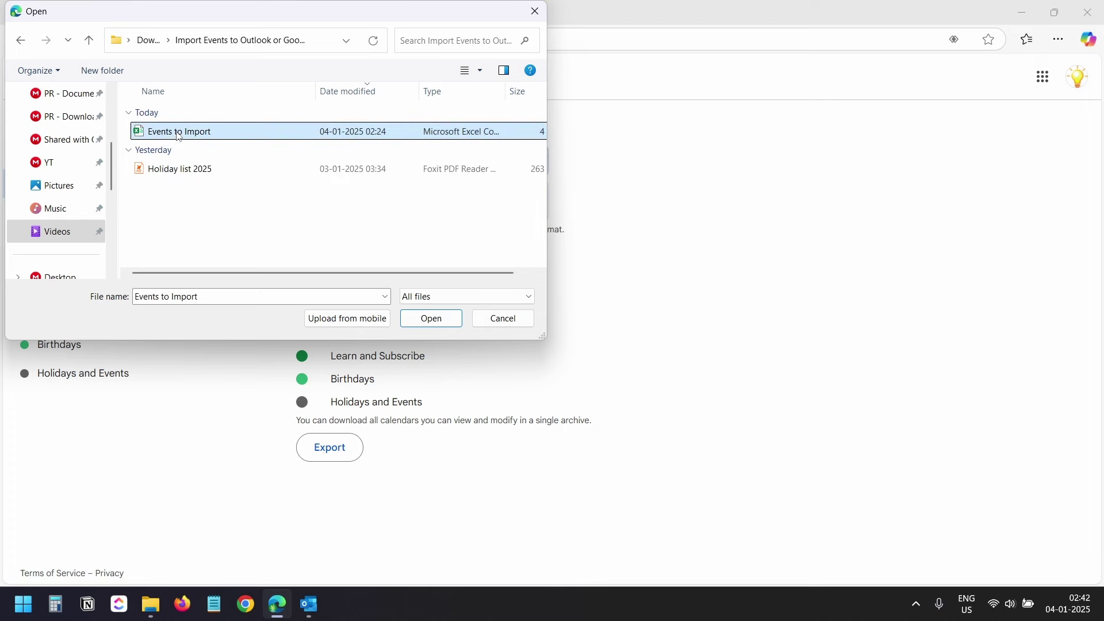
{"action": "left_click", "coordinate": [441, 329]}
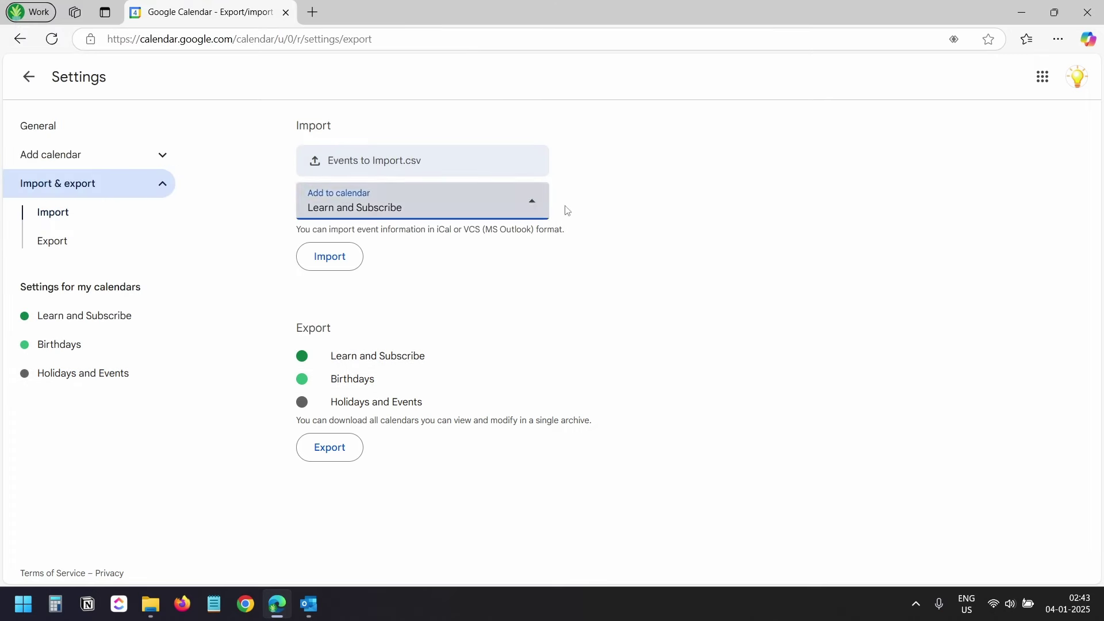
- Set Holidays and Events as the destination calendar and import the events
{"action": "left_click", "coordinate": [531, 211]}
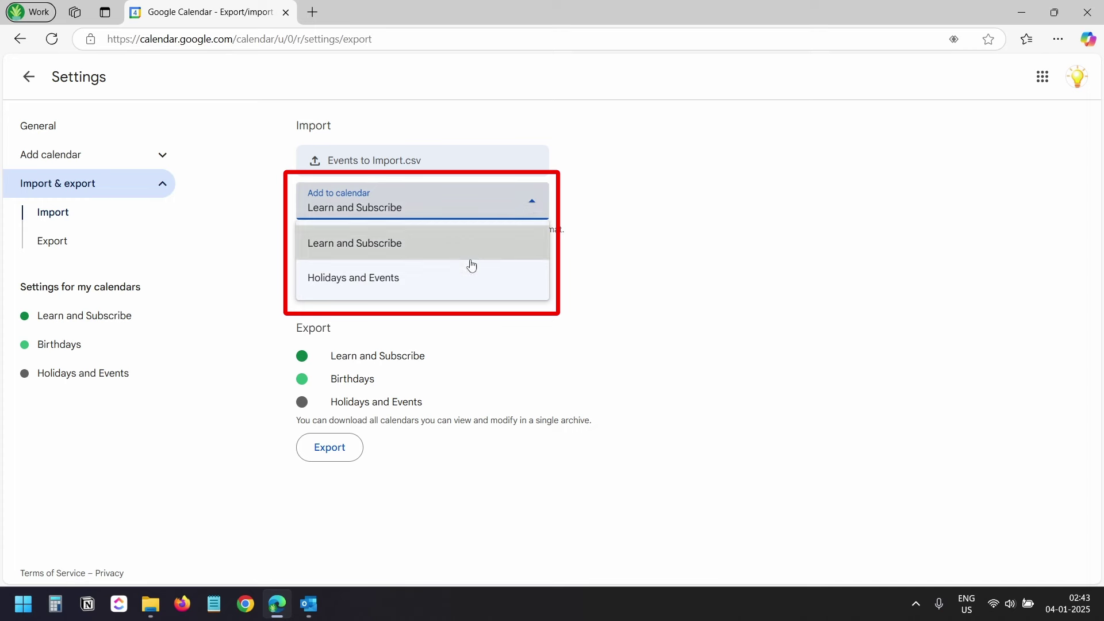
{"action": "left_click", "coordinate": [452, 290]}
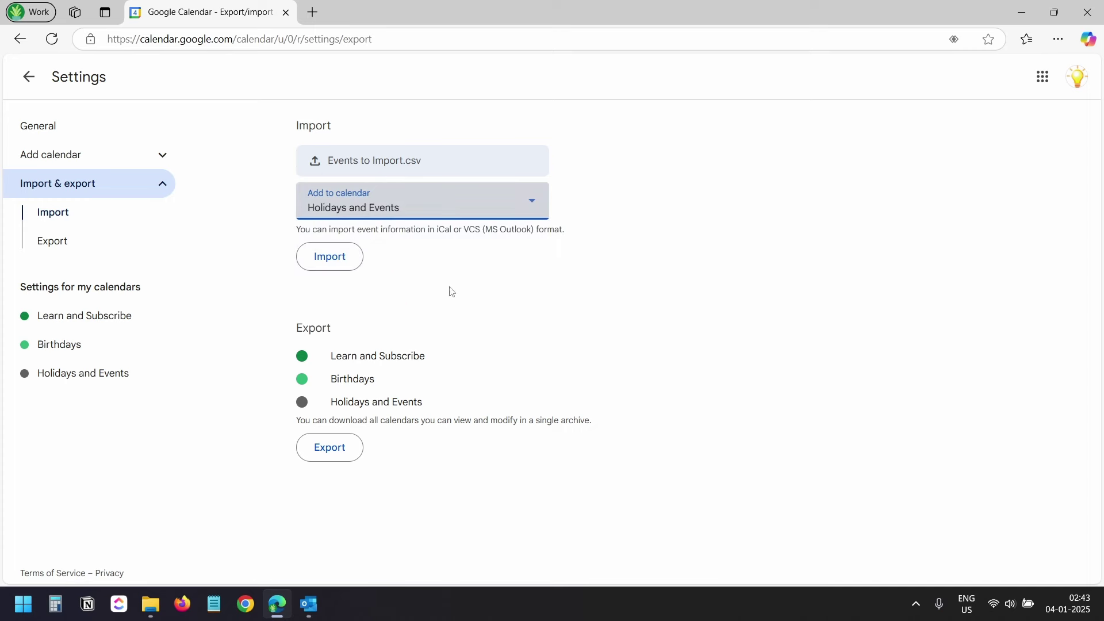
{"action": "left_click", "coordinate": [350, 263]}
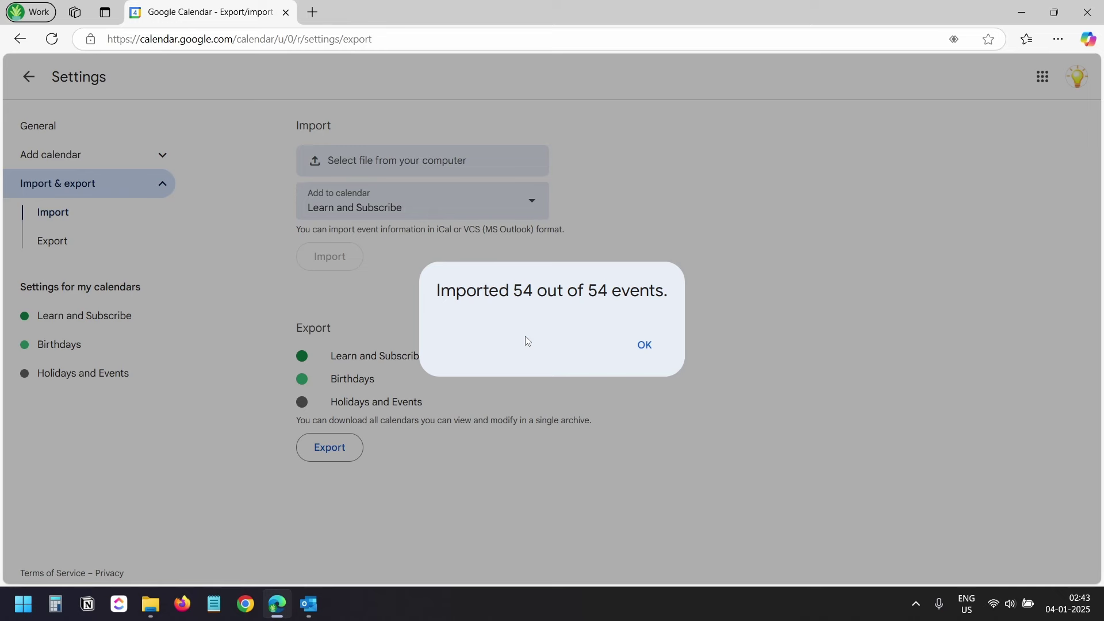
{"action": "left_click", "coordinate": [647, 347]}
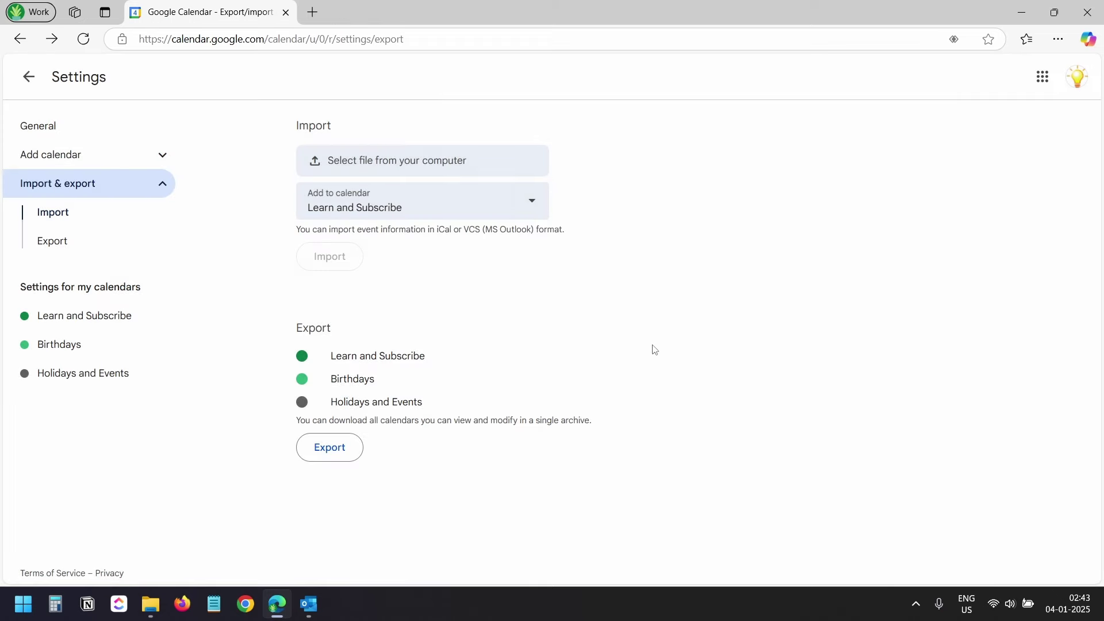
- Return to the January 2025 month view and hide all calendars except Holidays and Events
{"action": "left_click", "coordinate": [29, 77]}
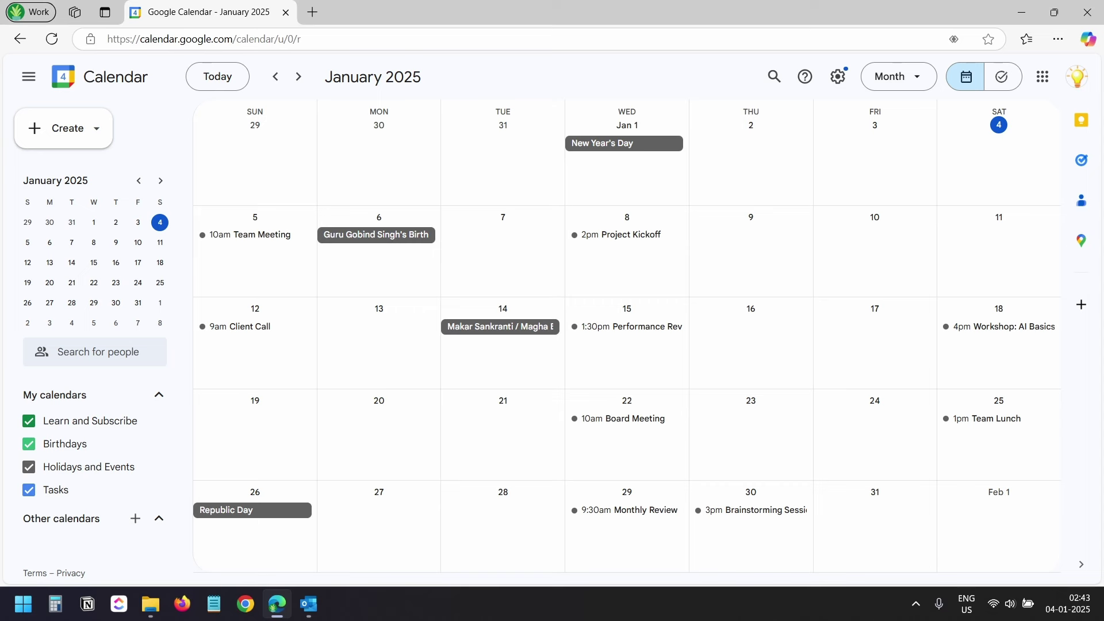
{"action": "left_click", "coordinate": [29, 422]}
{"action": "left_click", "coordinate": [29, 445]}
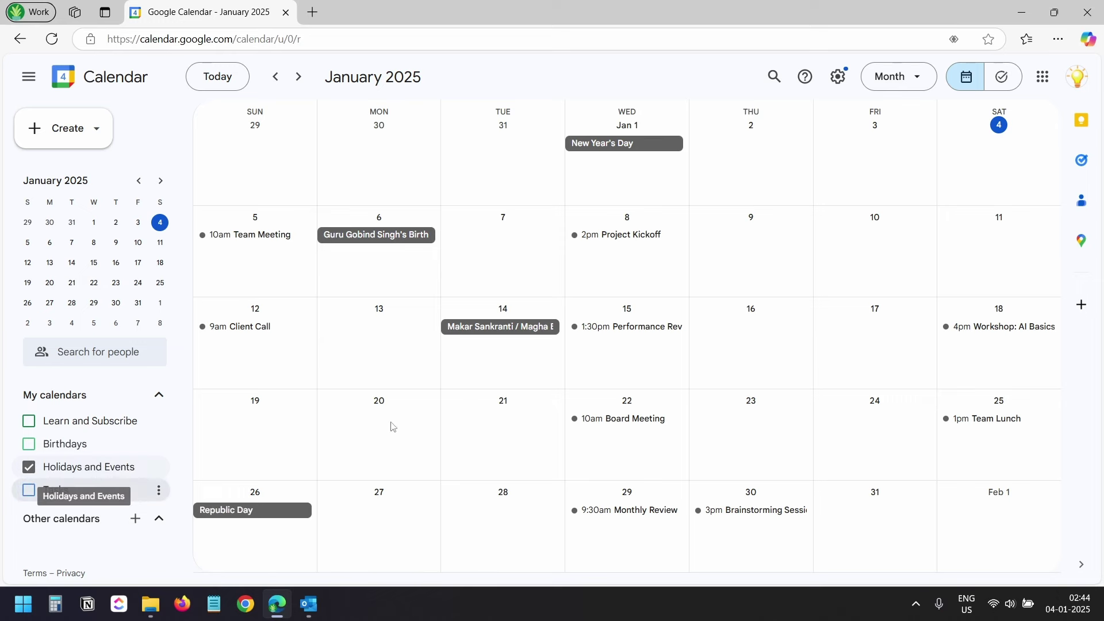
- Check the imported February events and inspect the details of January's Republic Day and Client Call entries
{"action": "scroll", "coordinate": [661, 338], "scroll_direction": "down", "scroll_amount": 3}
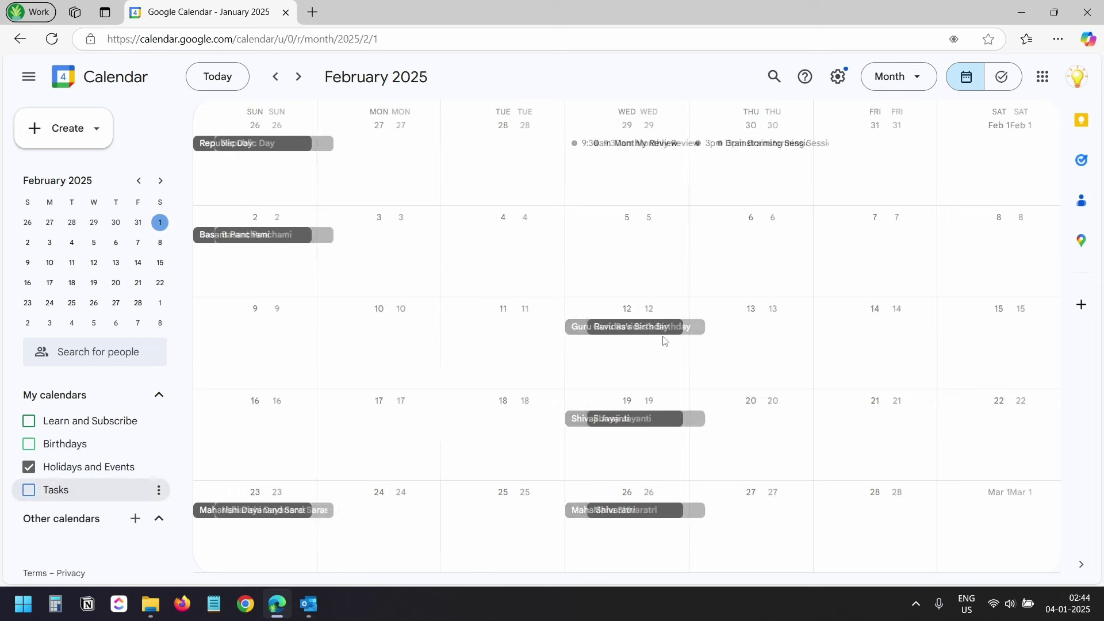
{"action": "scroll", "coordinate": [661, 341], "scroll_direction": "up", "scroll_amount": 3}
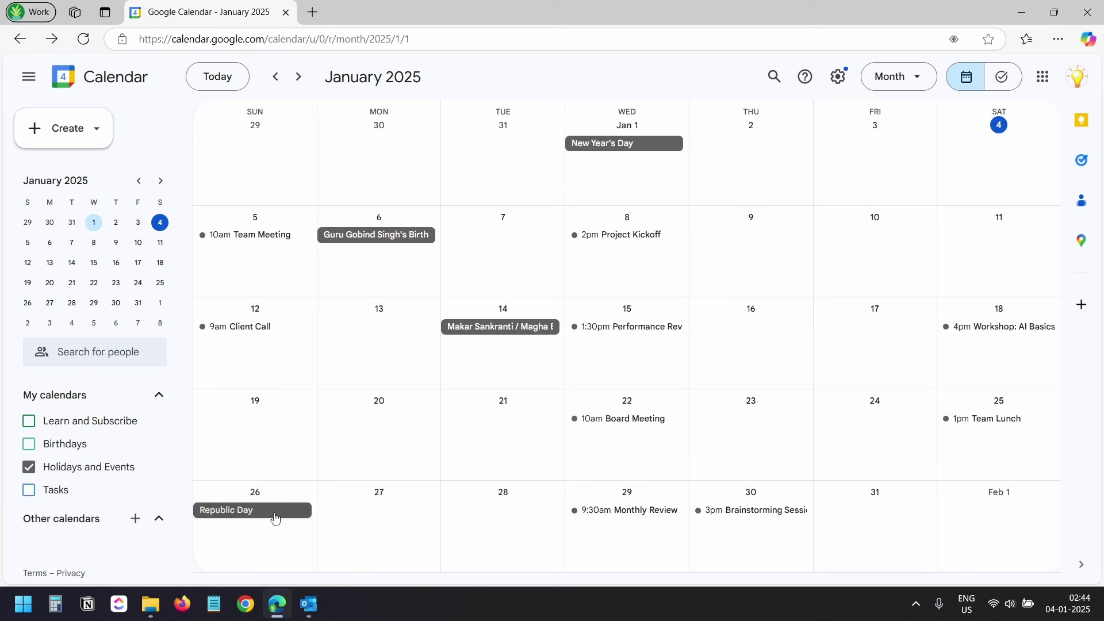
{"action": "left_click", "coordinate": [275, 515]}
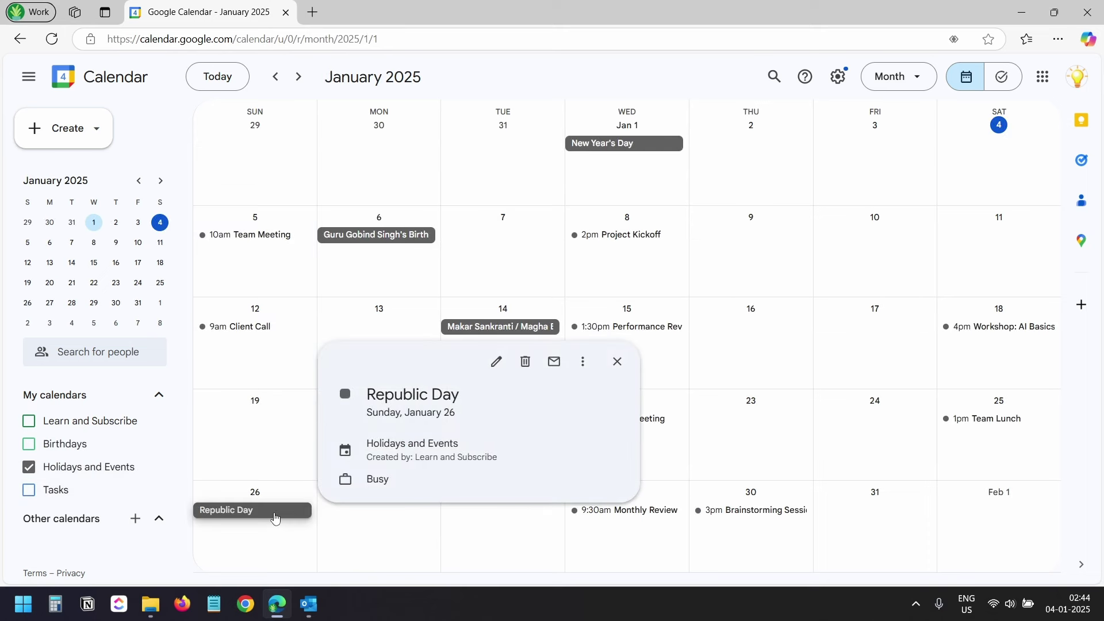
{"action": "left_click", "coordinate": [261, 327]}
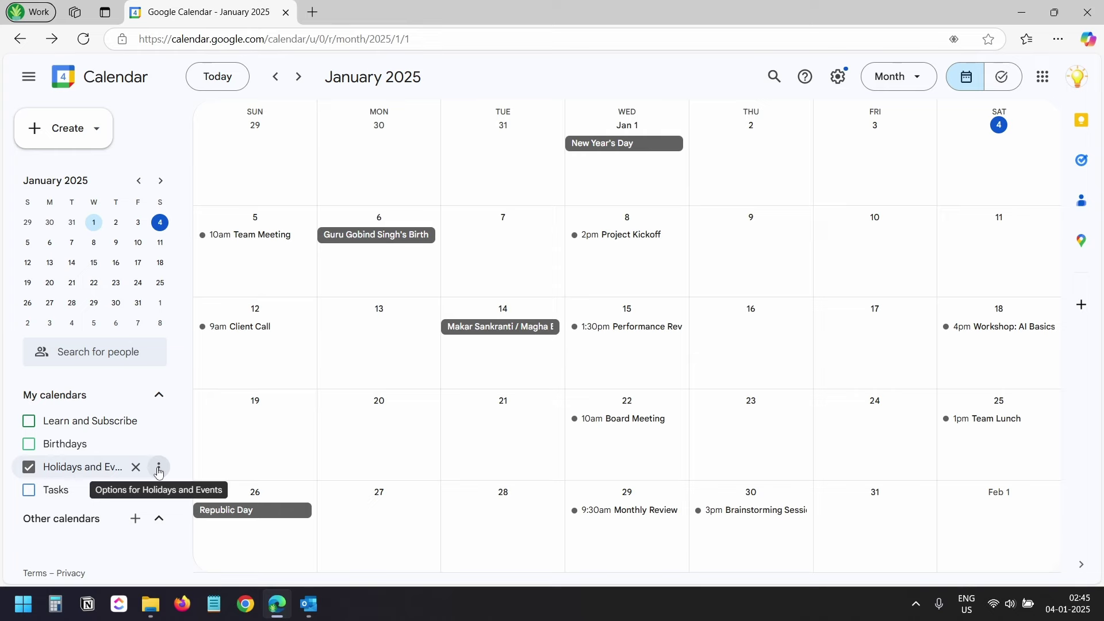
- Change the color of the Holidays and Events calendar in Google Calendar to orange
{"action": "left_click", "coordinate": [158, 470]}
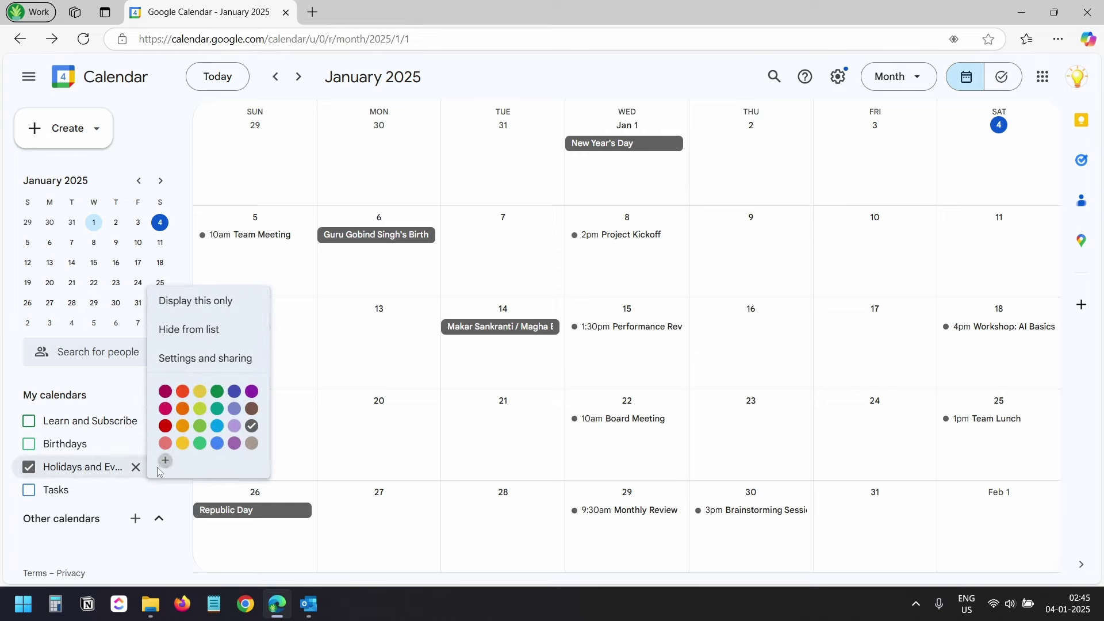
{"action": "left_click", "coordinate": [182, 426]}
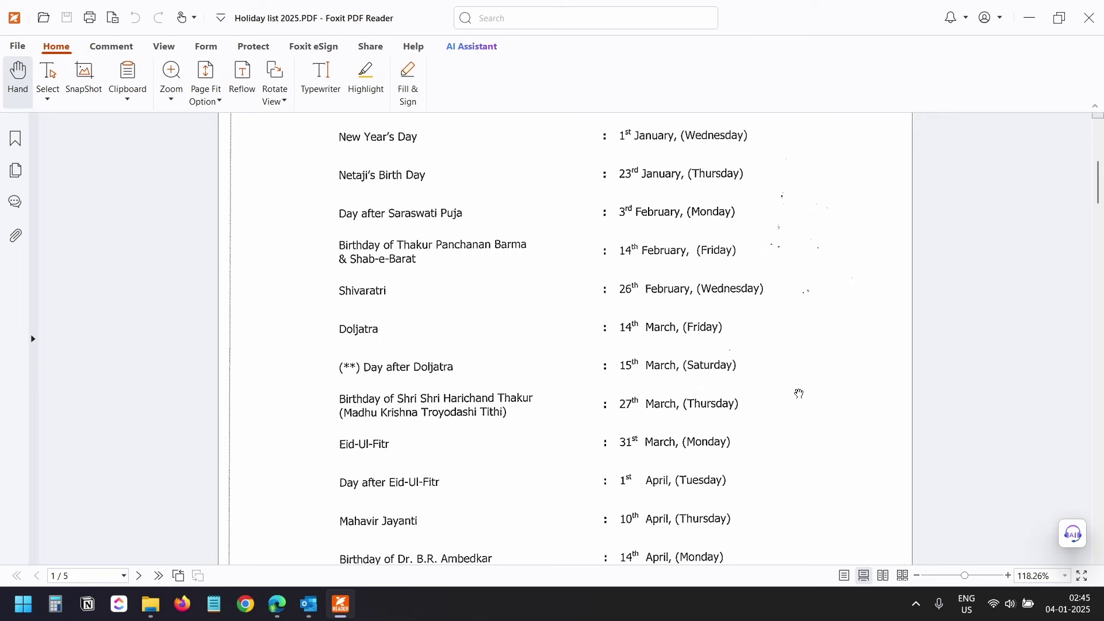
- Look through the holiday names and dates in Holiday list 2025.PDF in Foxit PDF Reader
{"action": "scroll", "coordinate": [799, 394], "scroll_direction": "down", "scroll_amount": 3}
{"action": "scroll", "coordinate": [799, 394], "scroll_direction": "up", "scroll_amount": 4}
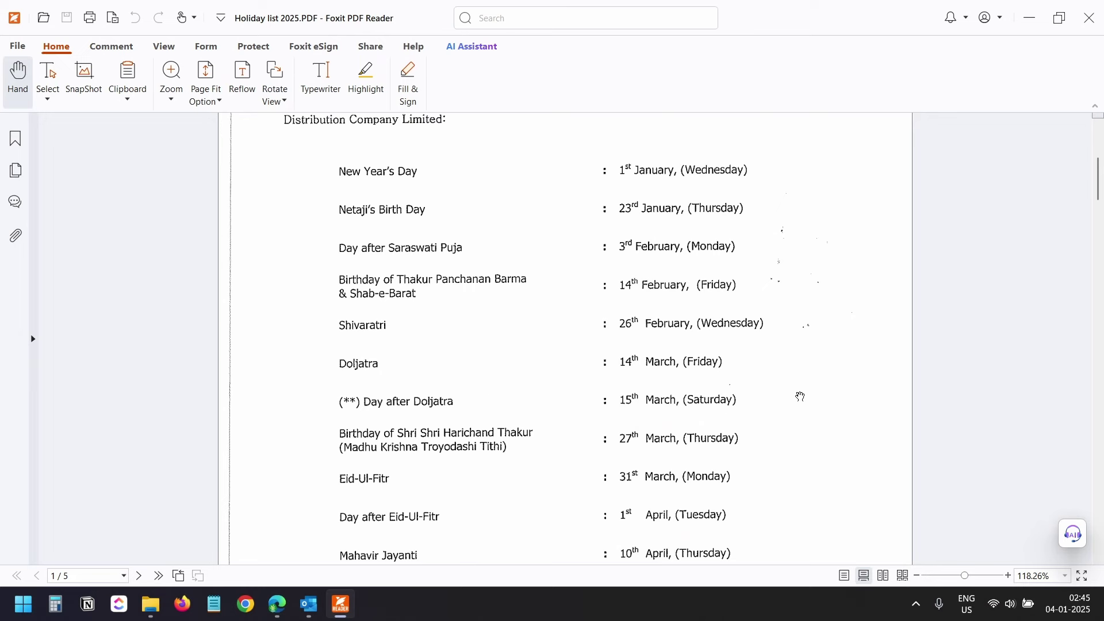
- Switch to Google AI Studio, dismiss the welcome dialog, and accept the legal notice with both the terms consent and email updates enabled
{"action": "scroll", "coordinate": [799, 394], "scroll_direction": "down", "scroll_amount": 2}
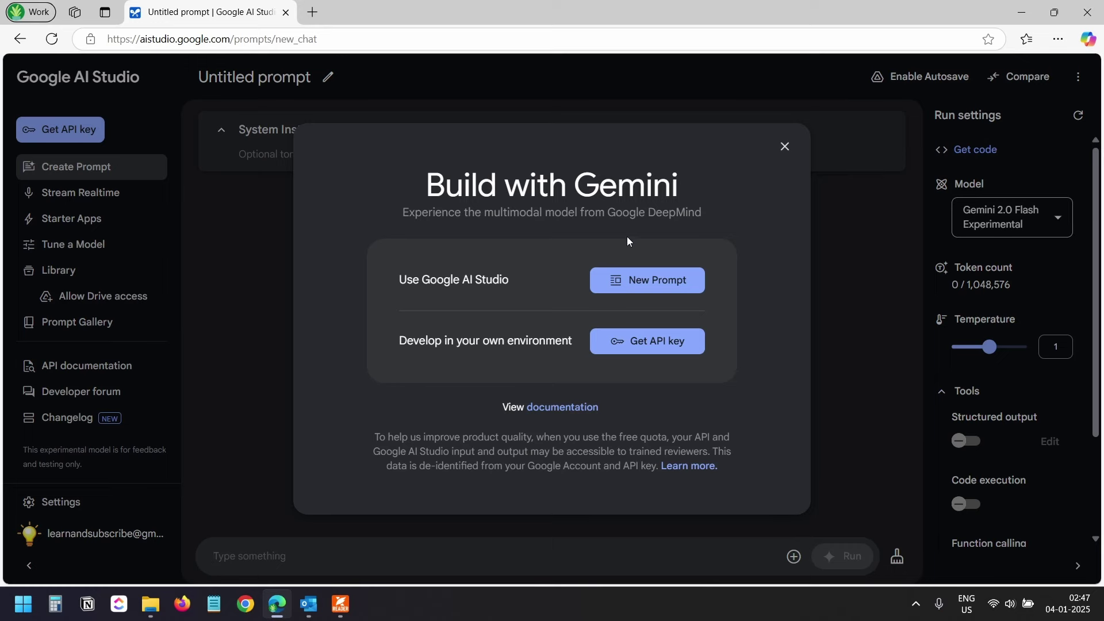
{"action": "left_click", "coordinate": [785, 148]}
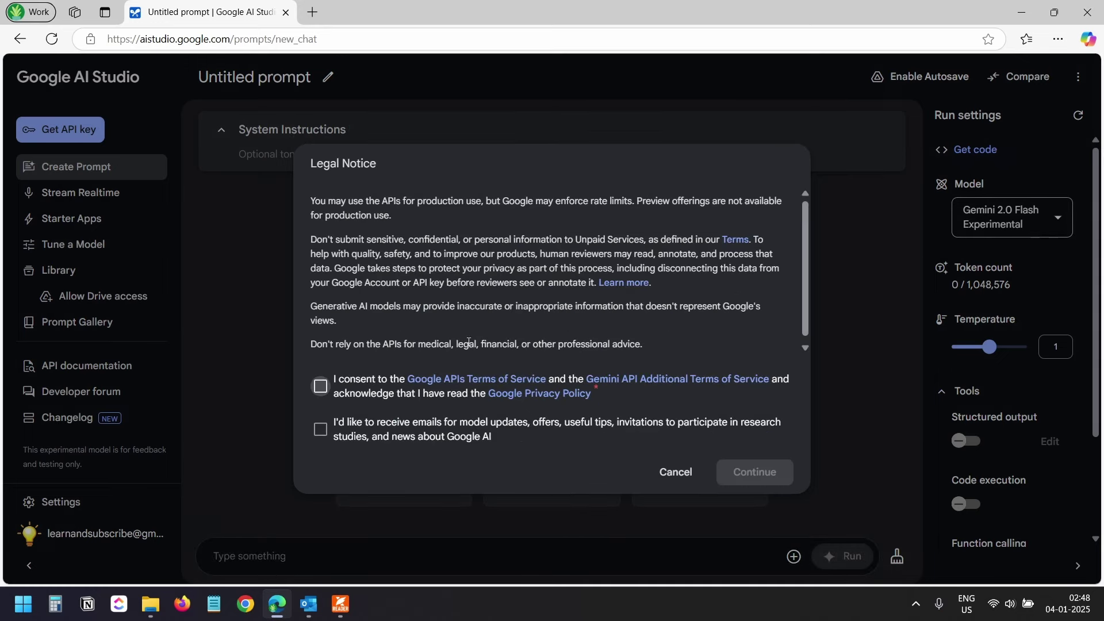
{"action": "left_click", "coordinate": [320, 386]}
{"action": "left_click", "coordinate": [321, 430]}
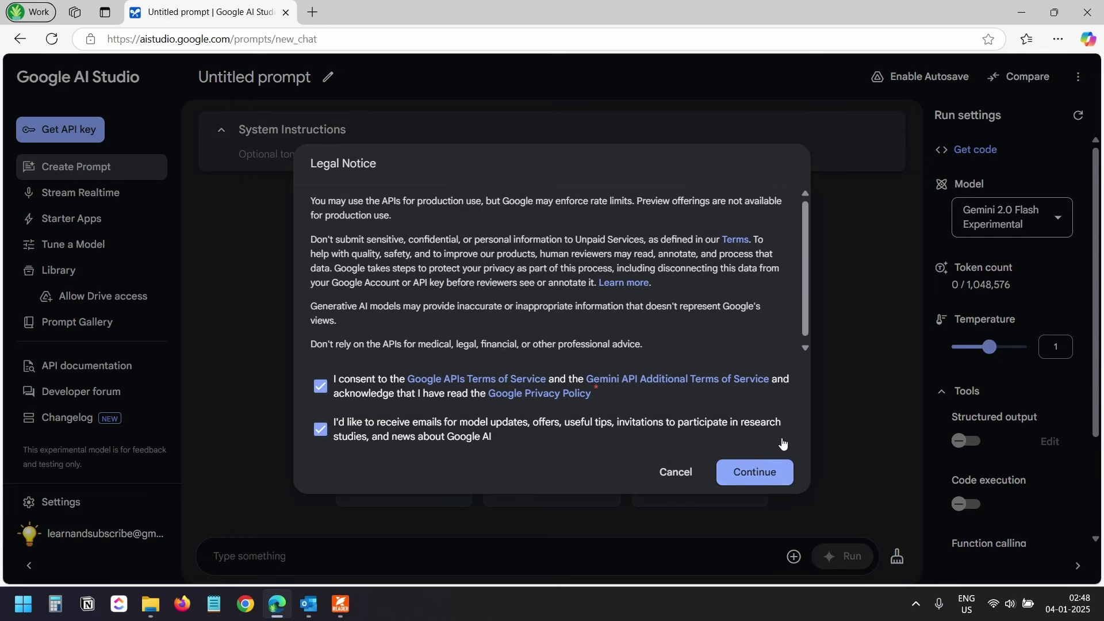
{"action": "left_click", "coordinate": [755, 475]}
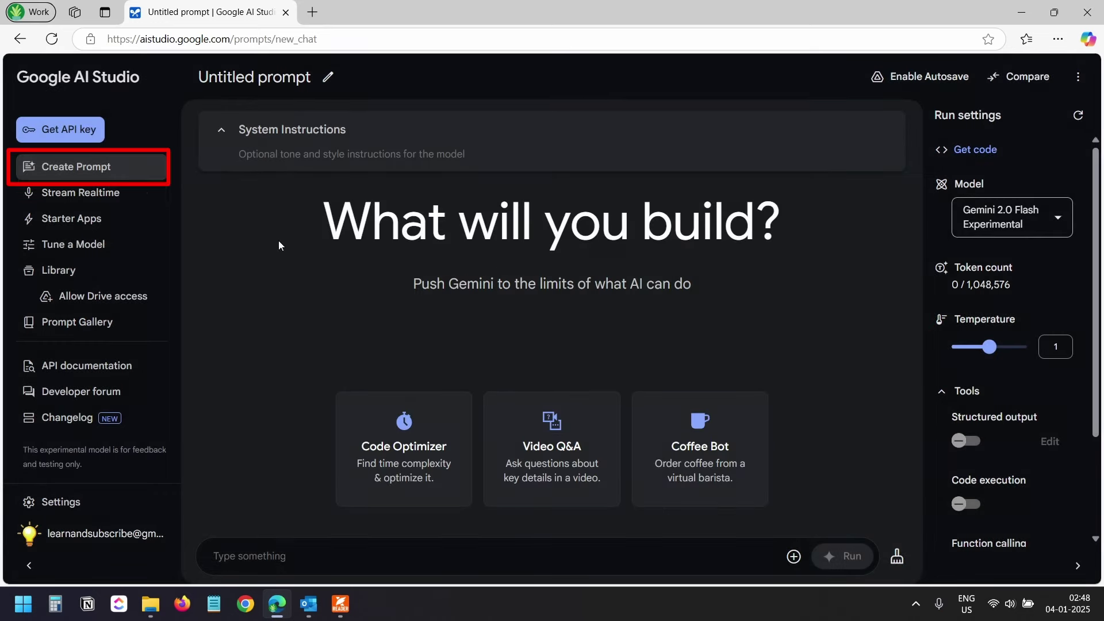
- Create a new prompt with Holiday list 2025.PDF attached and paste in the request for holiday calendar CSV data
{"action": "left_click", "coordinate": [70, 172]}
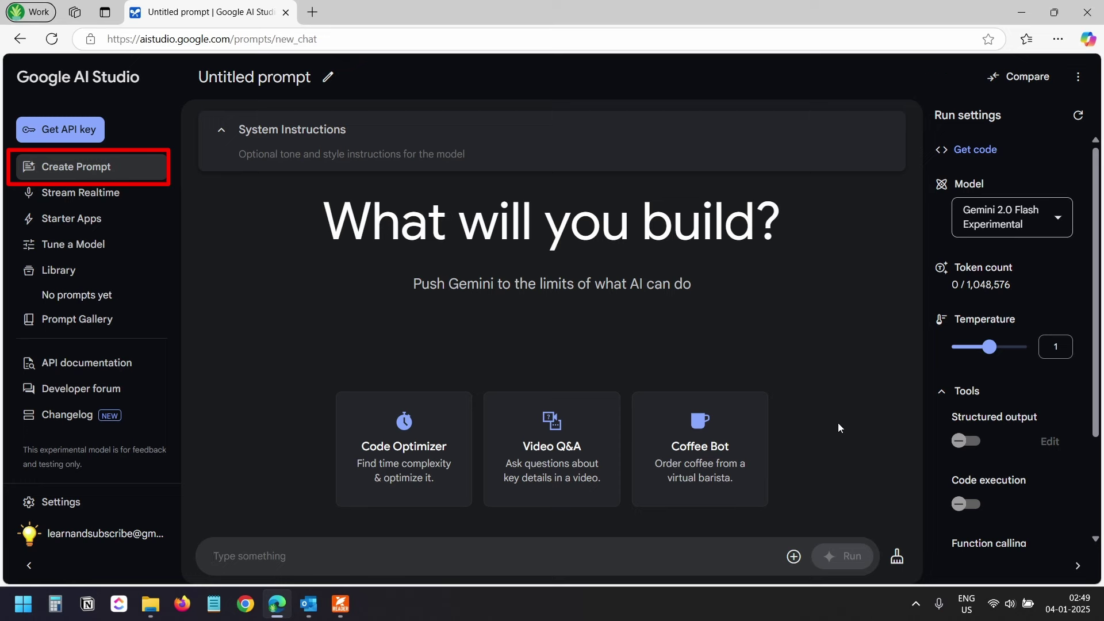
{"action": "left_click", "coordinate": [794, 556]}
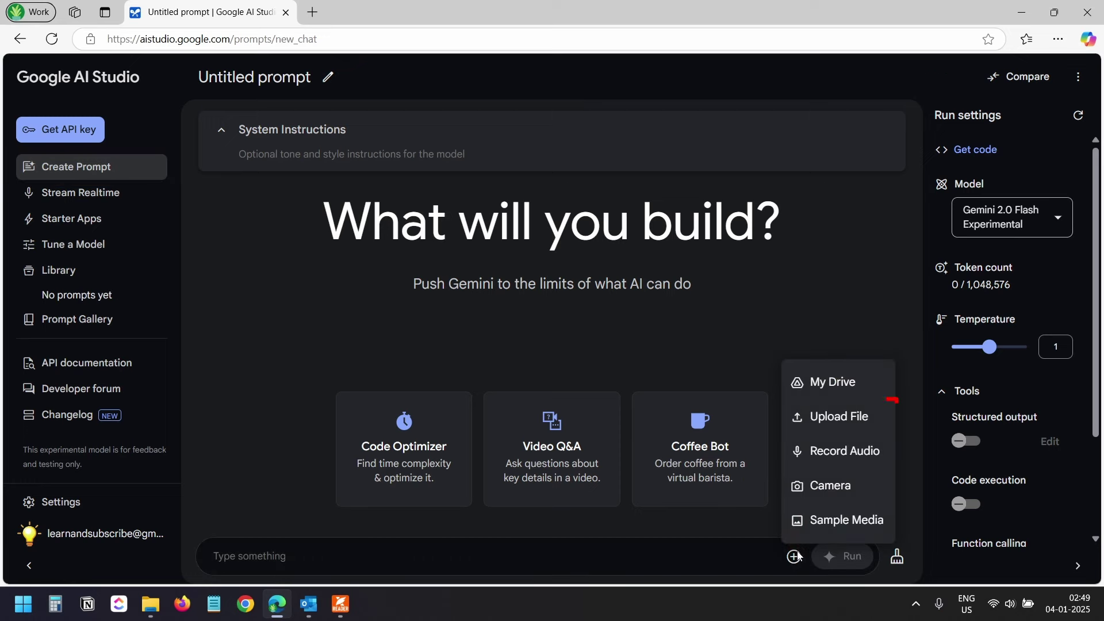
{"action": "left_click", "coordinate": [839, 417]}
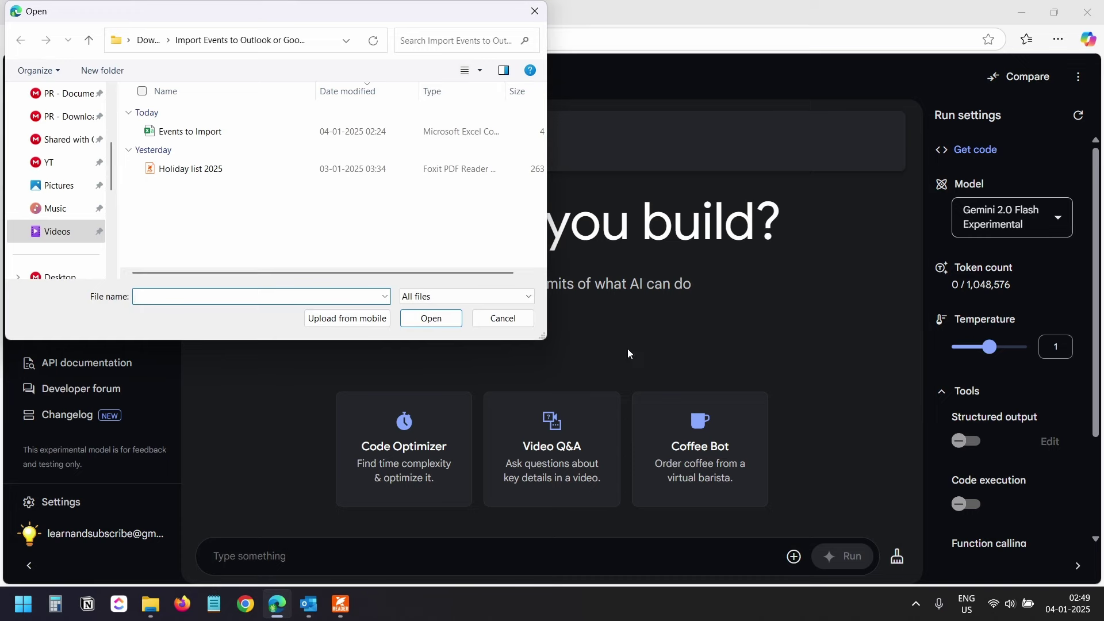
{"action": "left_click", "coordinate": [194, 176]}
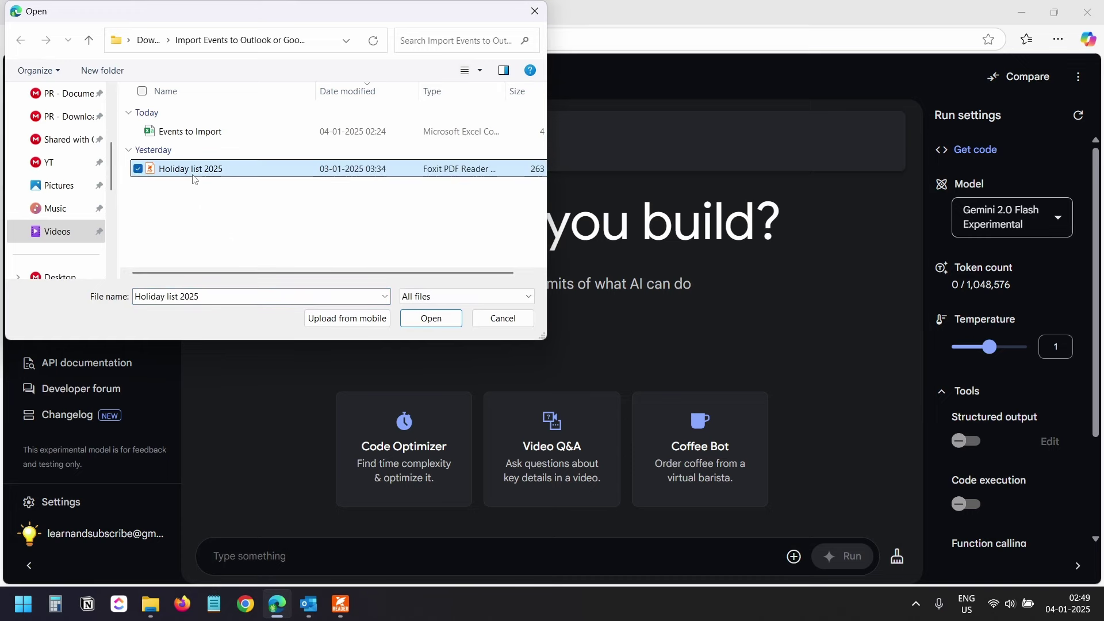
{"action": "key", "text": "alt+Tab"}
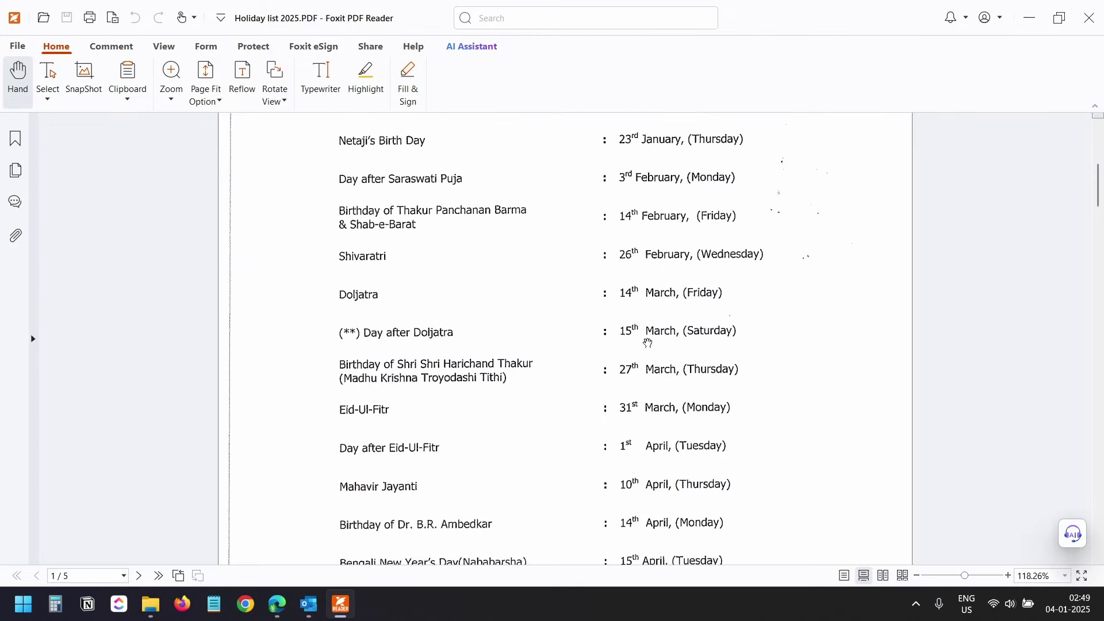
{"action": "key", "text": "alt+Tab"}
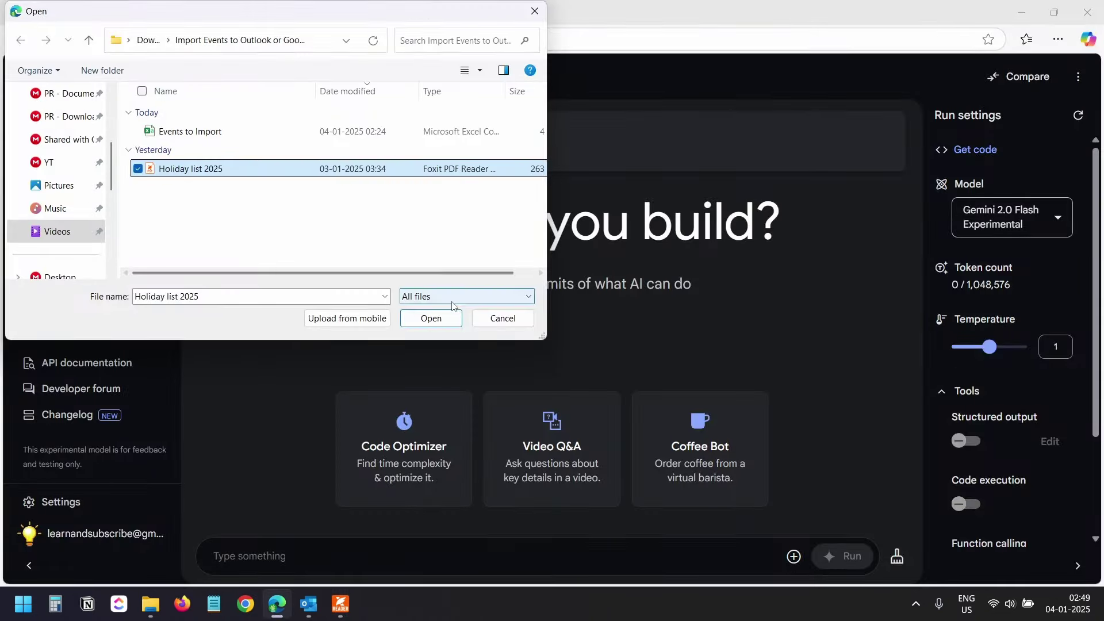
{"action": "left_click", "coordinate": [432, 319]}
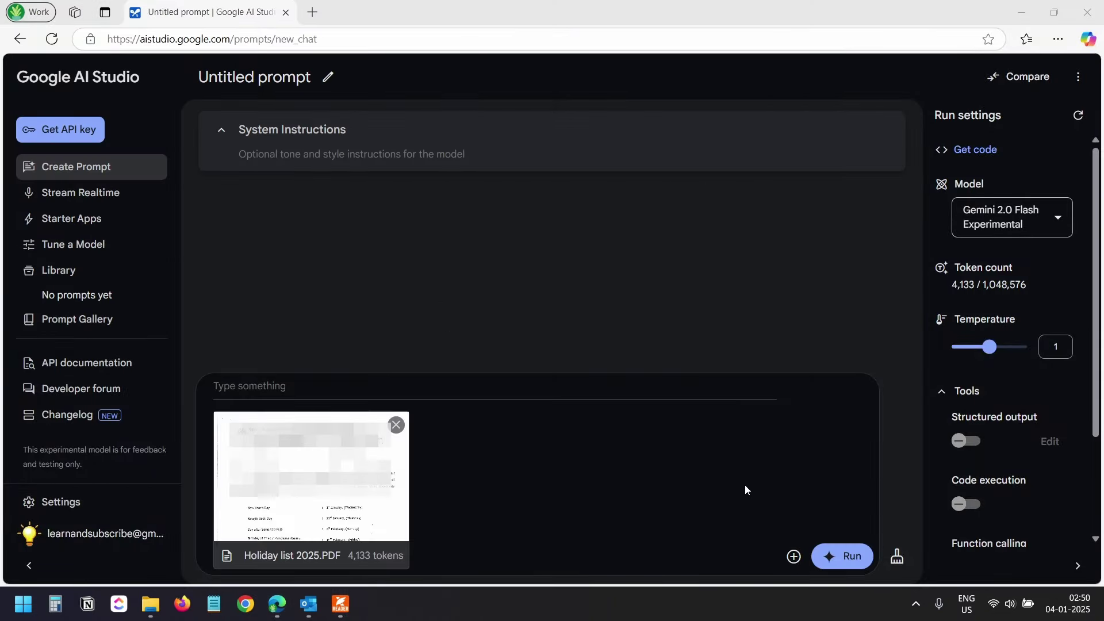
{"action": "left_click", "coordinate": [283, 392]}
{"action": "key", "text": "ctrl+v"}
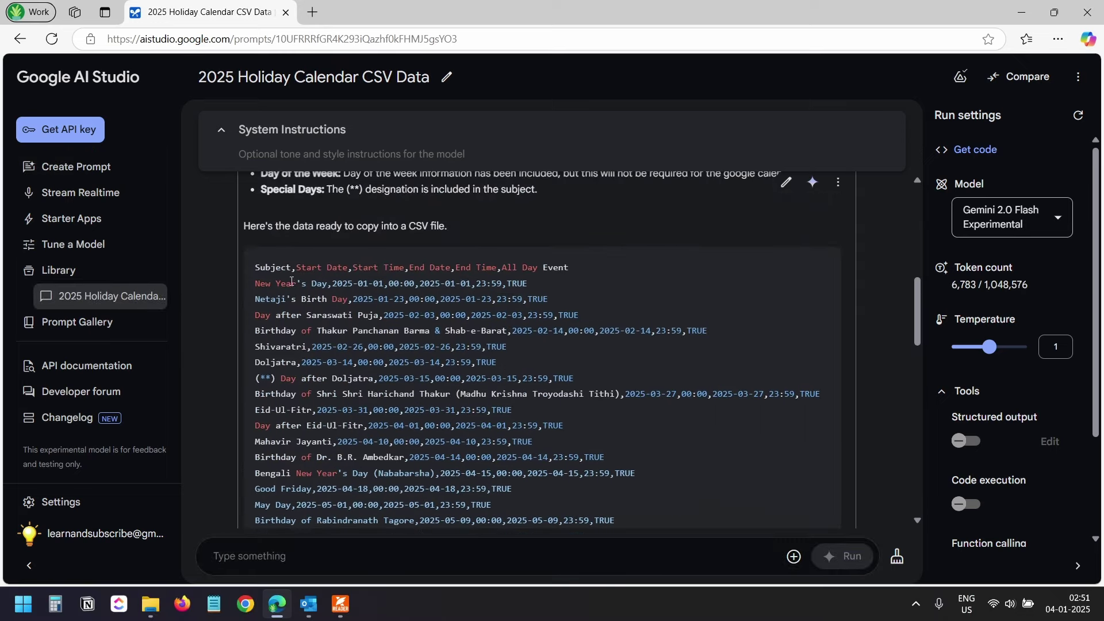
- Copy the full generated CSV block, from the Subject header through the Hul Diwas row, into a blank Notepad document
{"action": "left_click_drag", "start_coordinate": [256, 268], "coordinate": [414, 293]}
{"action": "scroll", "coordinate": [527, 315], "scroll_direction": "down", "scroll_amount": 10}
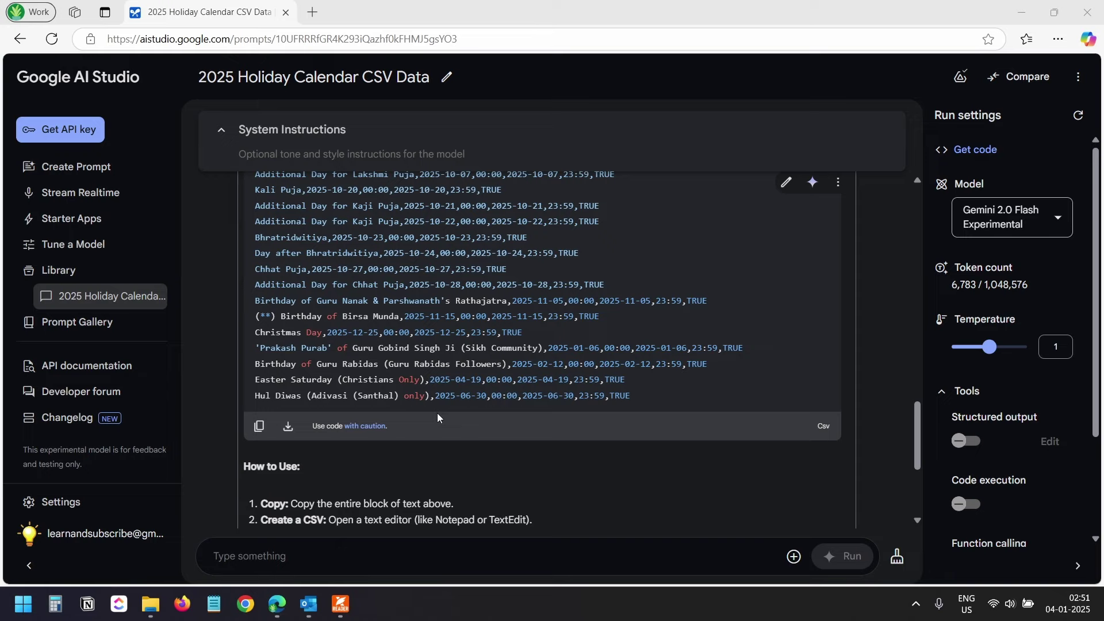
{"action": "left_click", "coordinate": [214, 603]}
{"action": "right_click", "coordinate": [587, 181]}
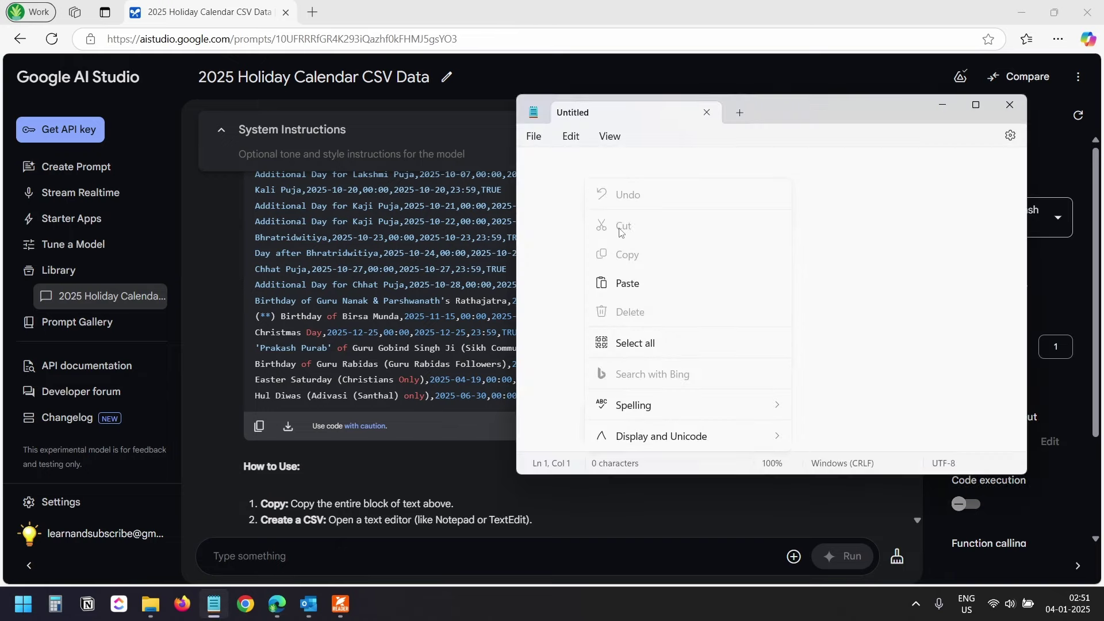
{"action": "left_click", "coordinate": [631, 282]}
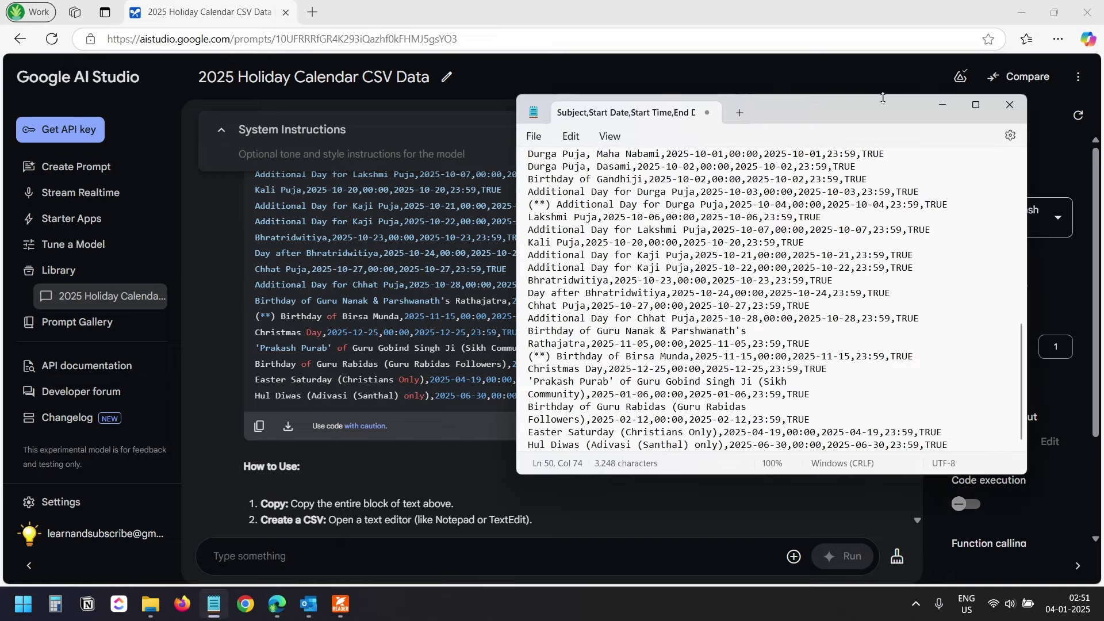
{"action": "left_click", "coordinate": [976, 105]}
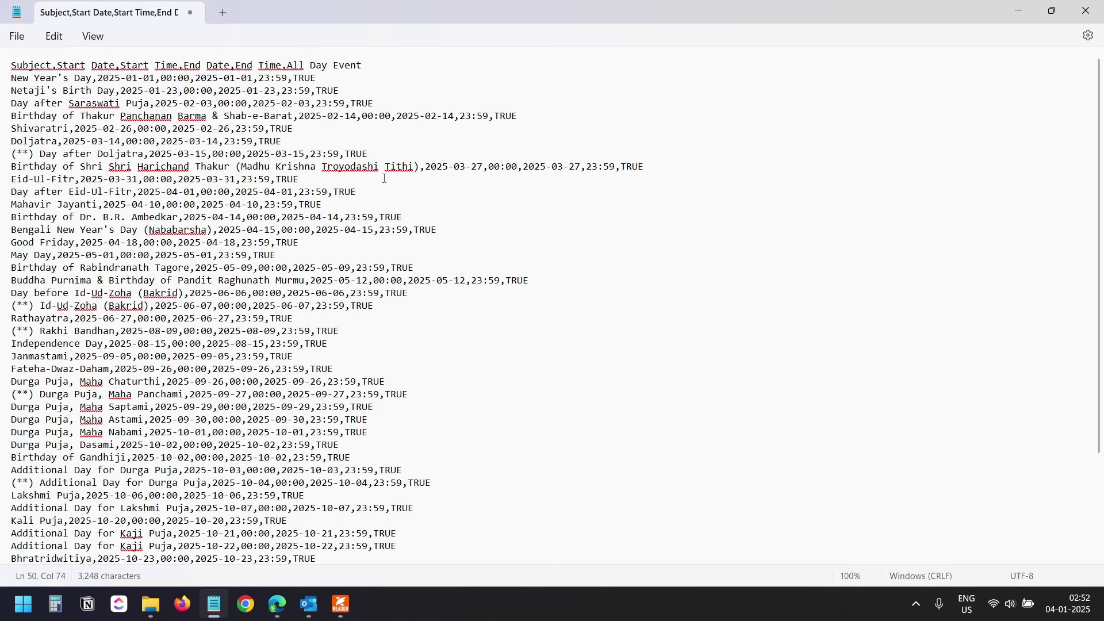
- Save the pasted holiday text as holidays.csv in the Import Events folder
{"action": "left_click", "coordinate": [280, 90]}
{"action": "left_click", "coordinate": [17, 36]}
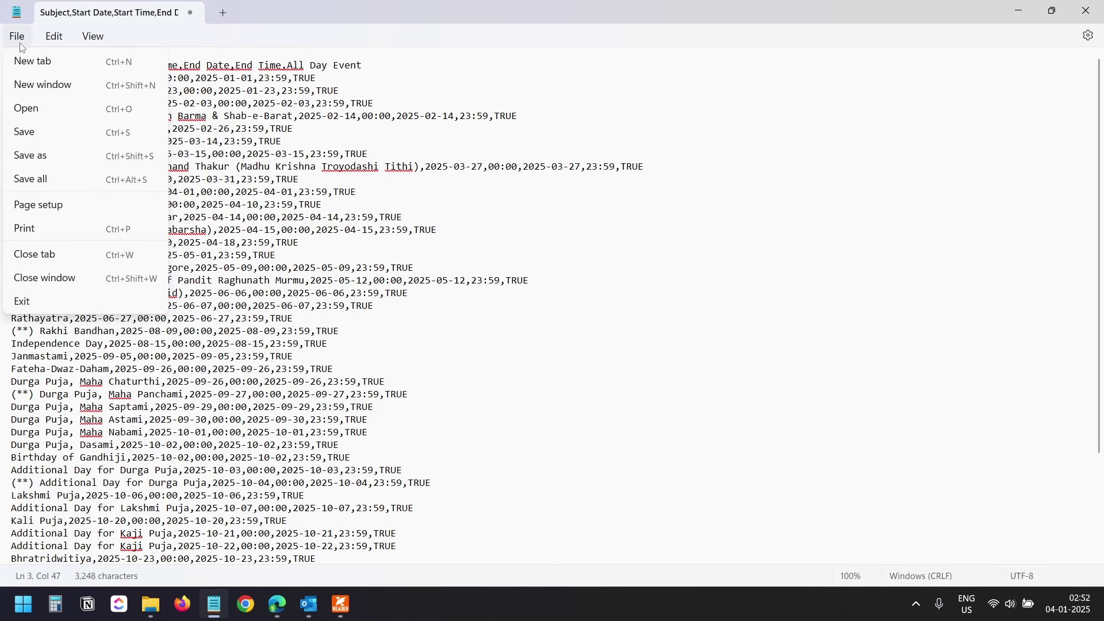
{"action": "left_click", "coordinate": [38, 128]}
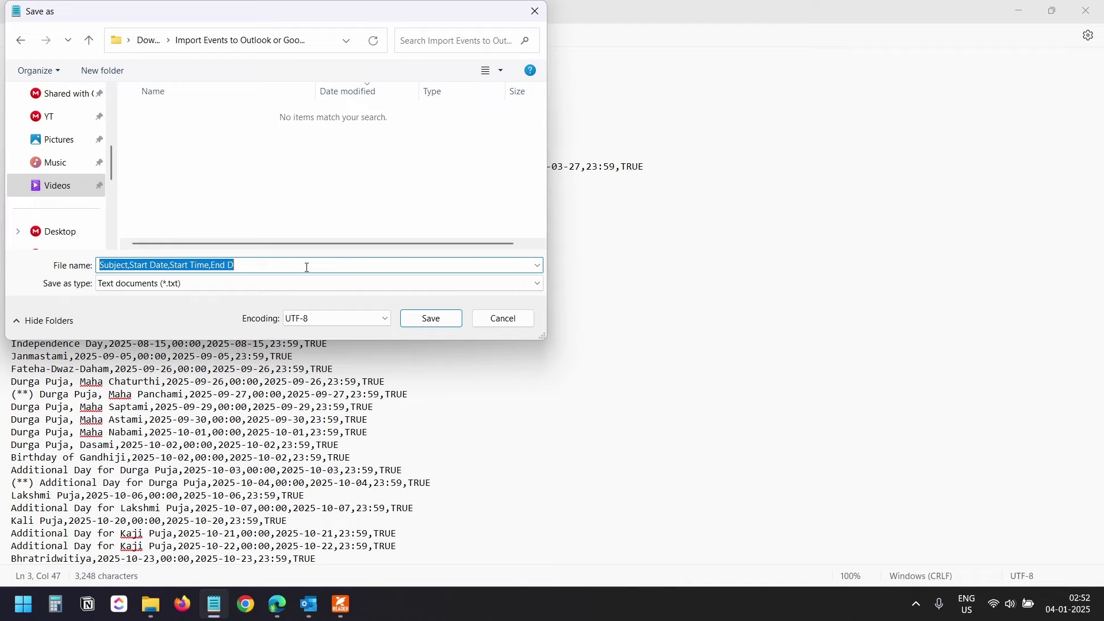
{"action": "type", "text": "holidays.csv"}
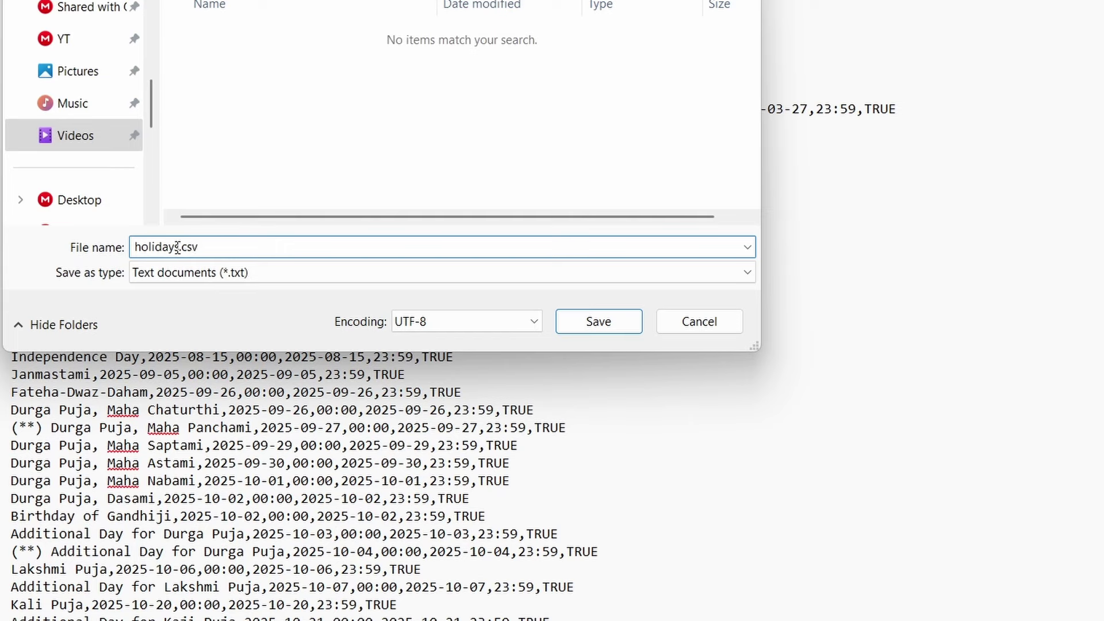
{"action": "left_click", "coordinate": [598, 322]}
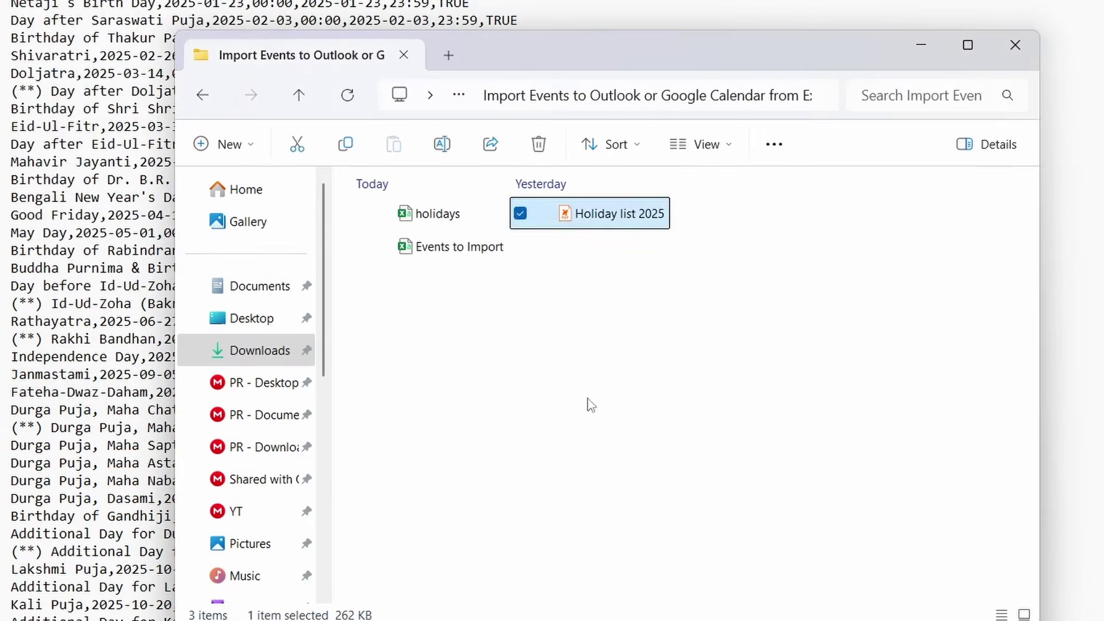
- Open holidays.csv in Excel and check how the rows split into columns, especially the Durga Puja entries
{"action": "left_click", "coordinate": [591, 405]}
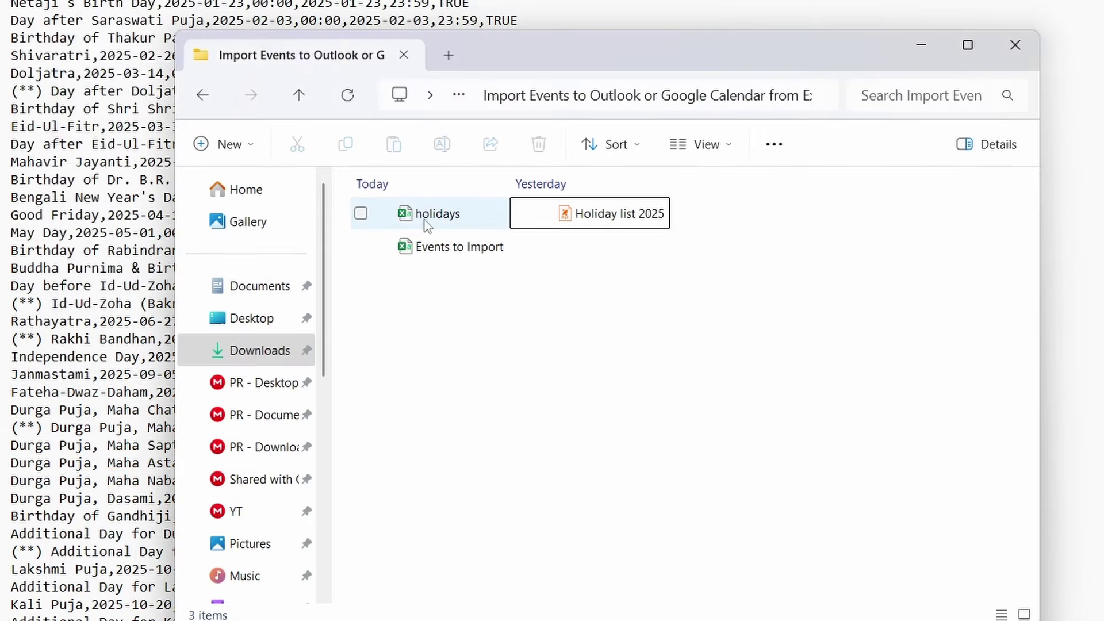
{"action": "double_click", "coordinate": [440, 216]}
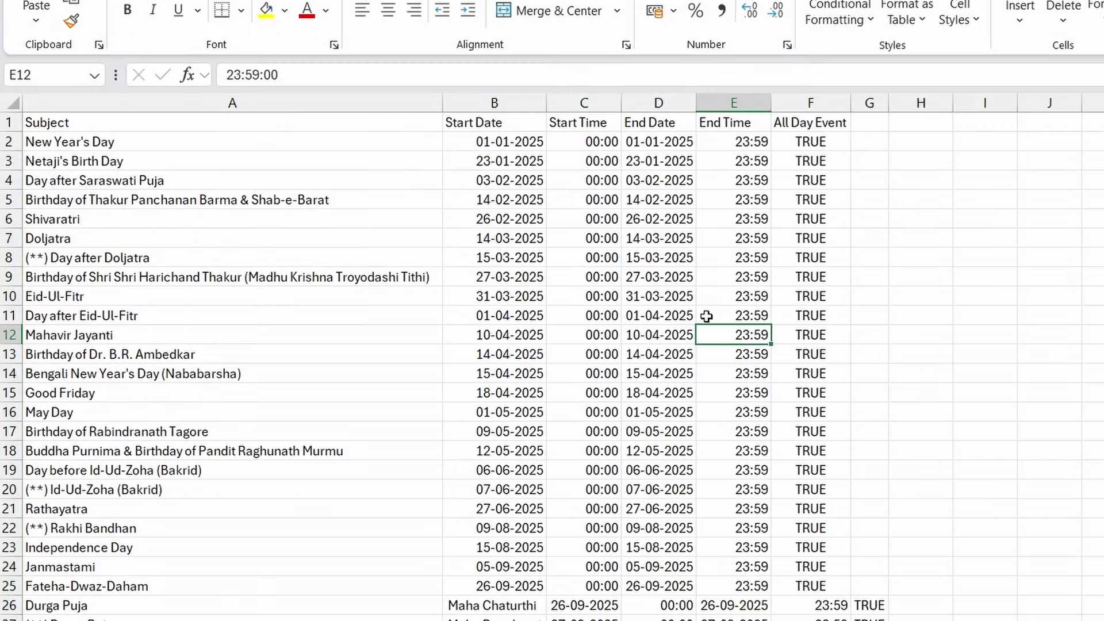
{"action": "scroll", "coordinate": [706, 316], "scroll_direction": "down", "scroll_amount": 3}
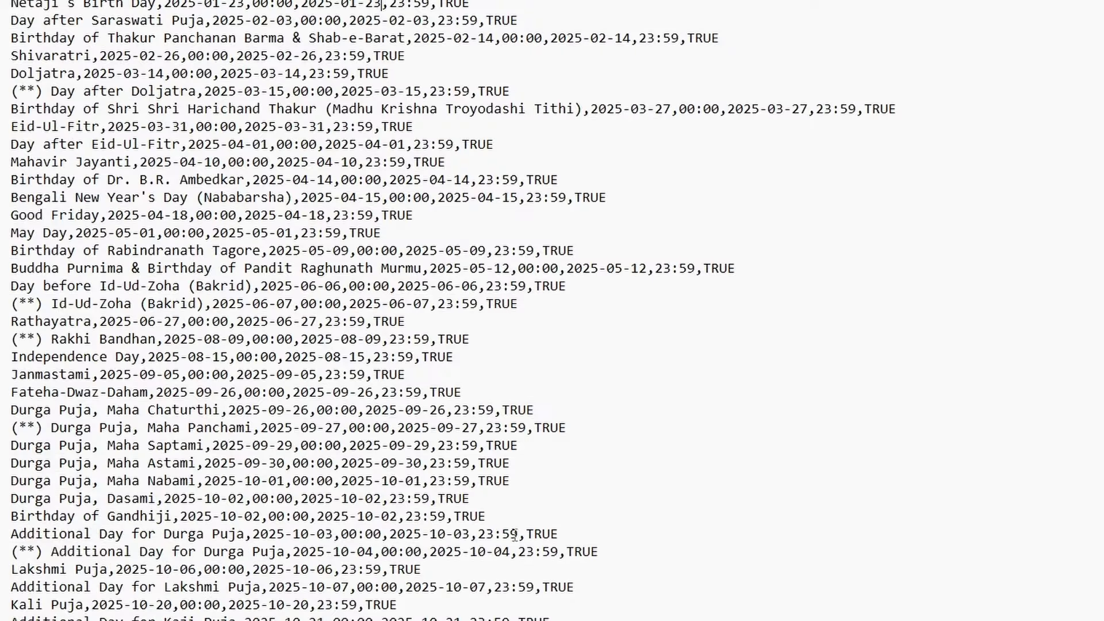
- In Notepad, remove the comma after Durga Puja in the Maha Saptami, Maha Astami, Maha Nabami and Dasami lines, and save the file
{"action": "scroll", "coordinate": [111, 268], "scroll_direction": "down", "scroll_amount": 3}
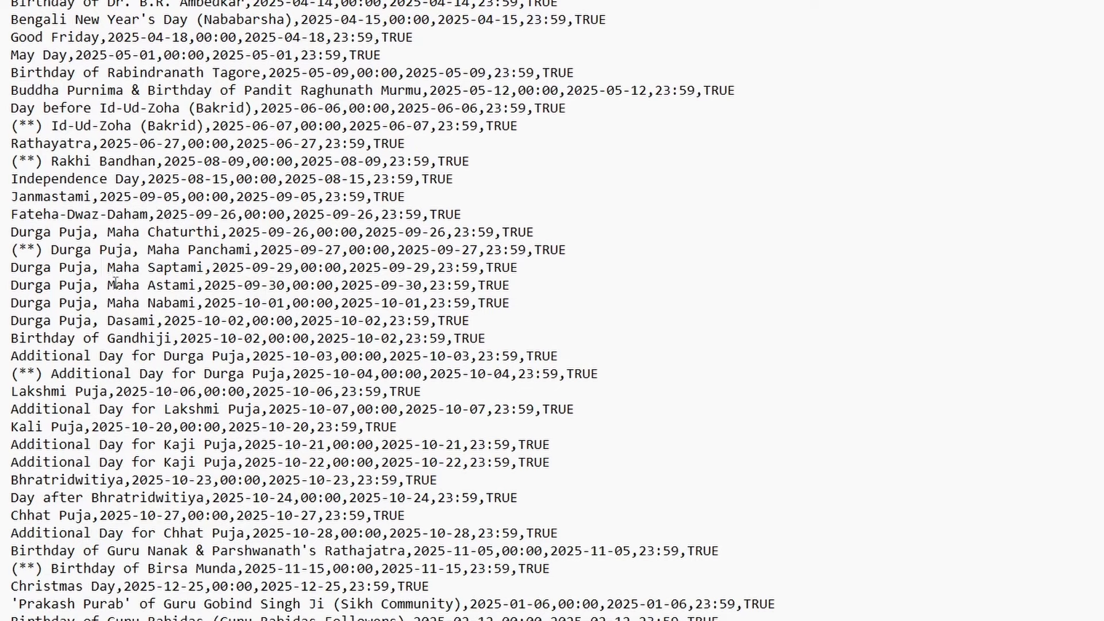
{"action": "key", "text": "BackSpace"}
{"action": "left_click", "coordinate": [99, 285]}
{"action": "key", "text": "BackSpace"}
{"action": "left_click", "coordinate": [100, 303]}
{"action": "key", "text": "BackSpace"}
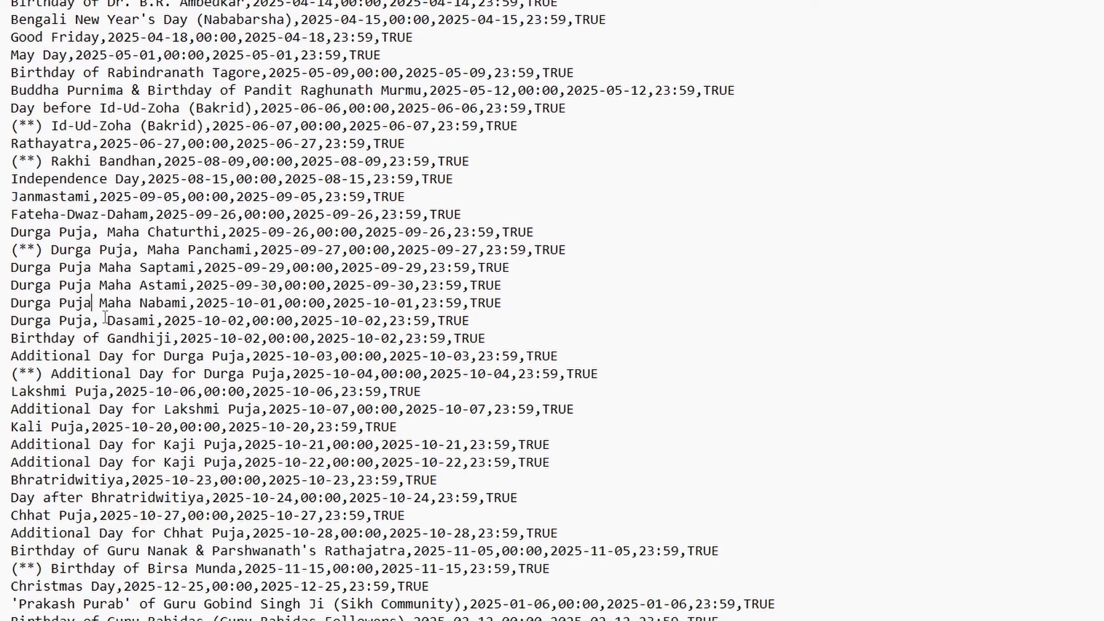
{"action": "left_click", "coordinate": [99, 320]}
{"action": "key", "text": "BackSpace"}
{"action": "key", "text": "alt+f"}
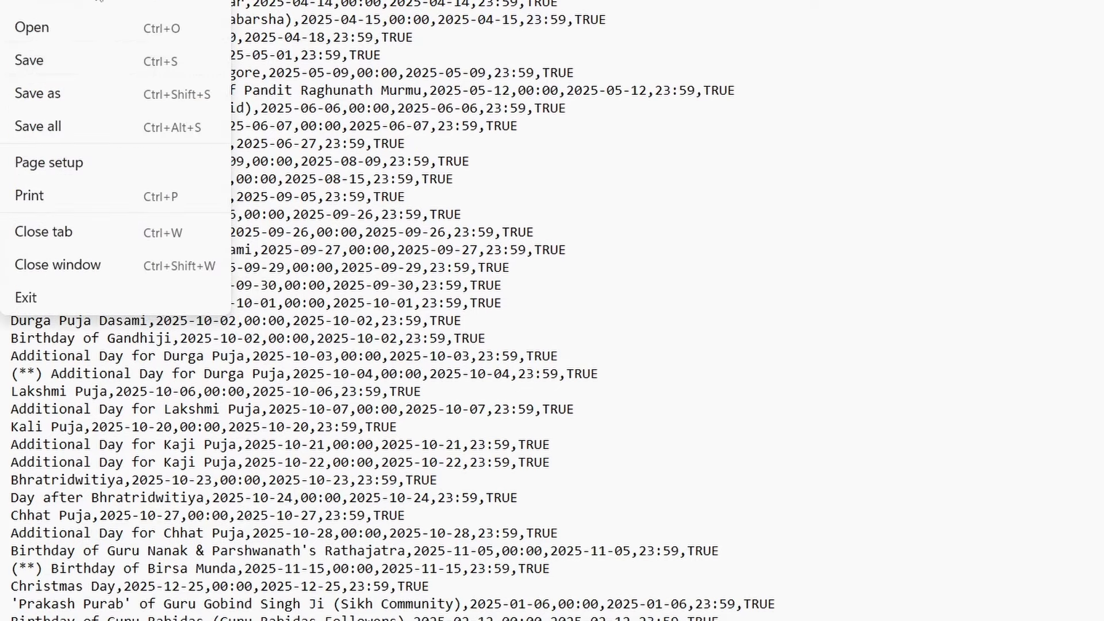
{"action": "left_click", "coordinate": [42, 62]}
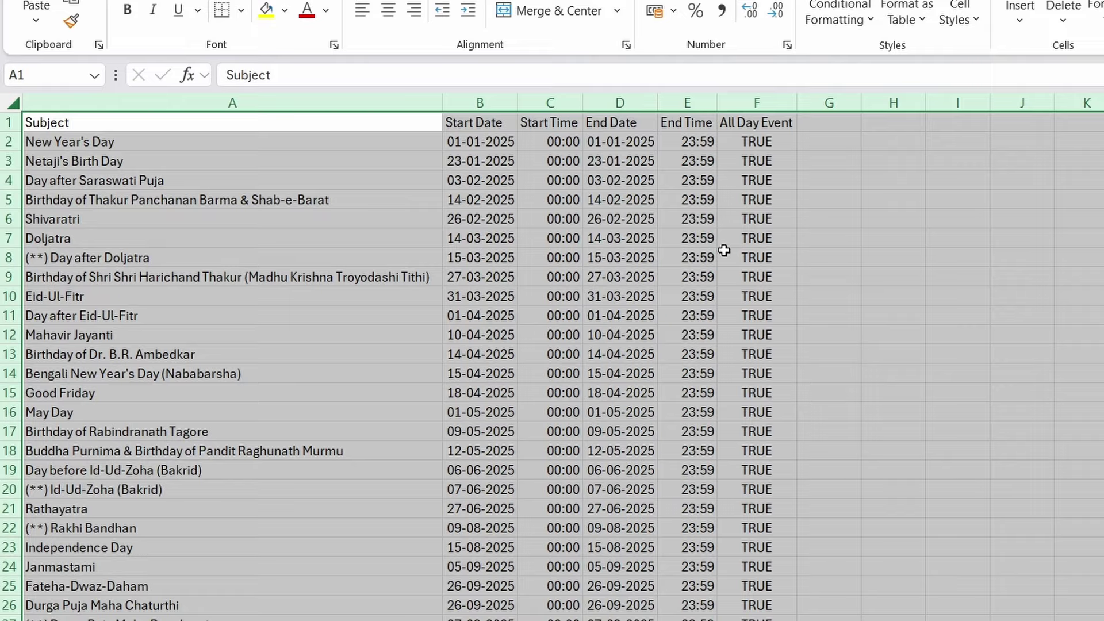
- Review the corrected holiday rows in Excel and examine the Start Time and End Time columns
{"action": "scroll", "coordinate": [724, 251], "scroll_direction": "down", "scroll_amount": 6}
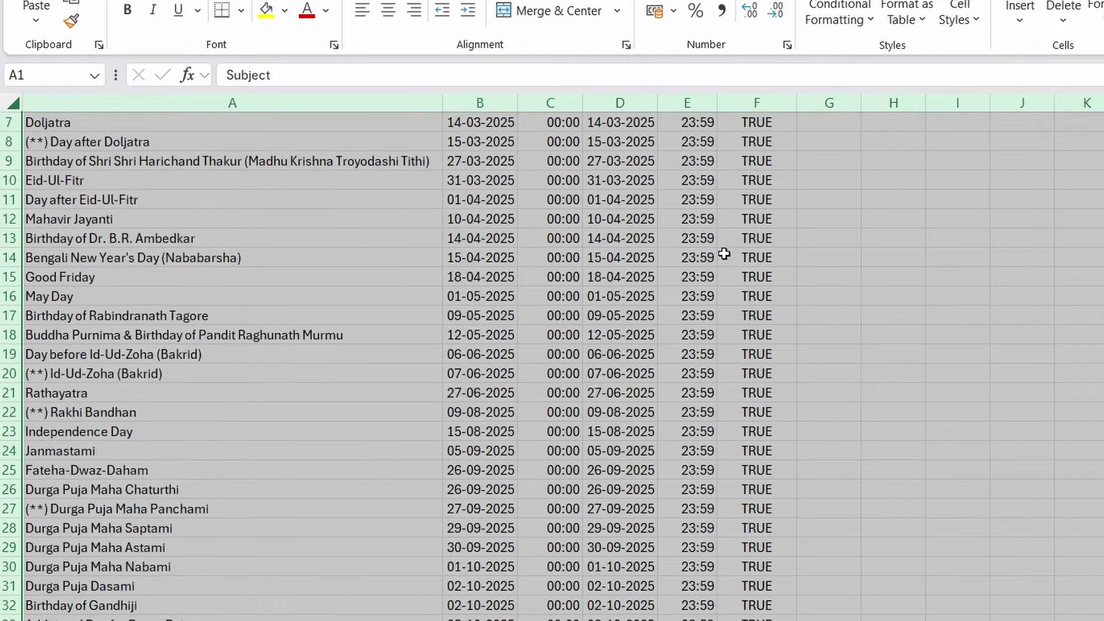
{"action": "scroll", "coordinate": [724, 254], "scroll_direction": "up", "scroll_amount": 6}
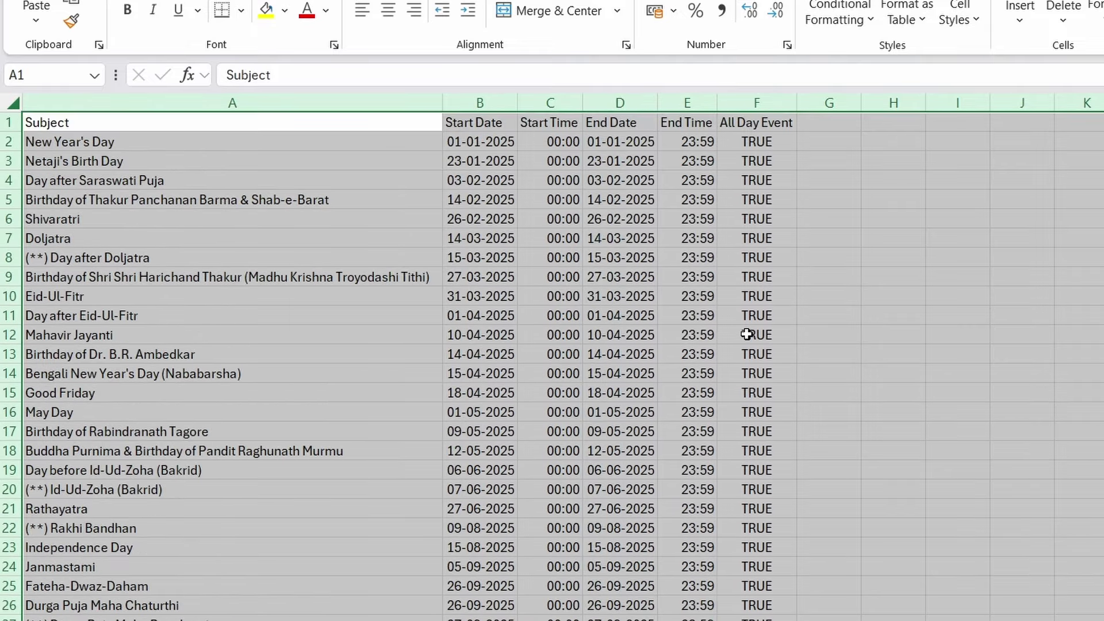
{"action": "left_click", "coordinate": [550, 102]}
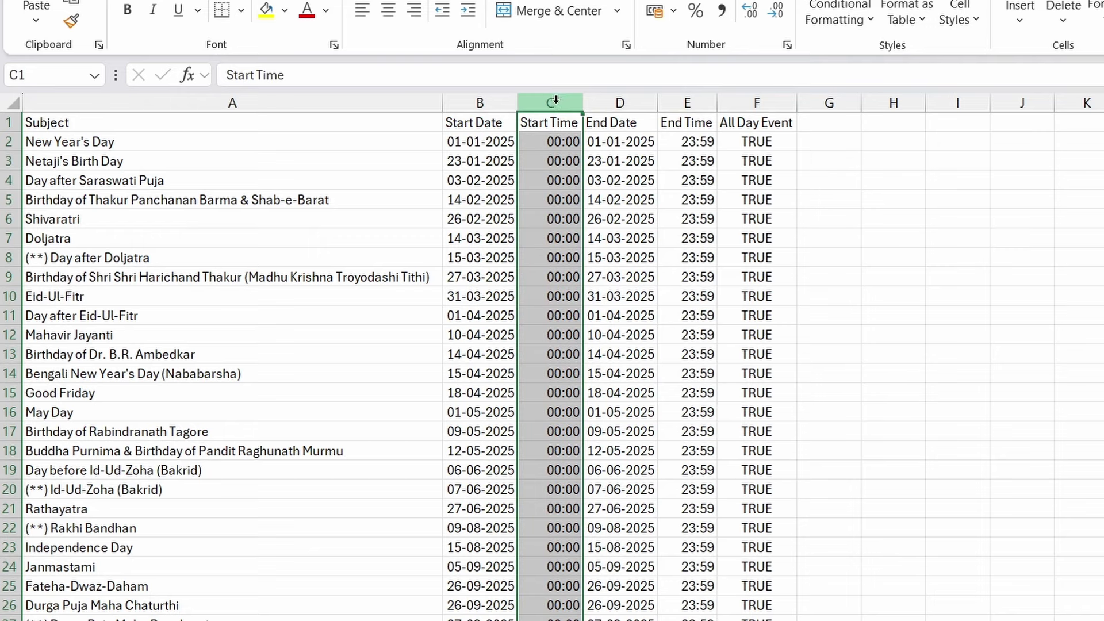
{"action": "left_click", "coordinate": [684, 103]}
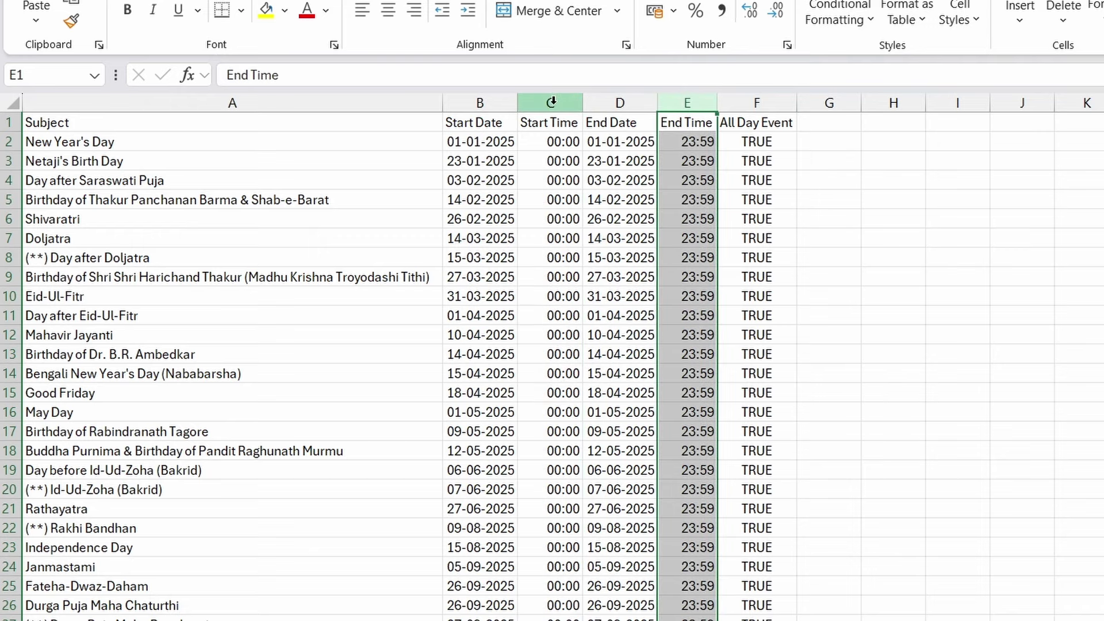